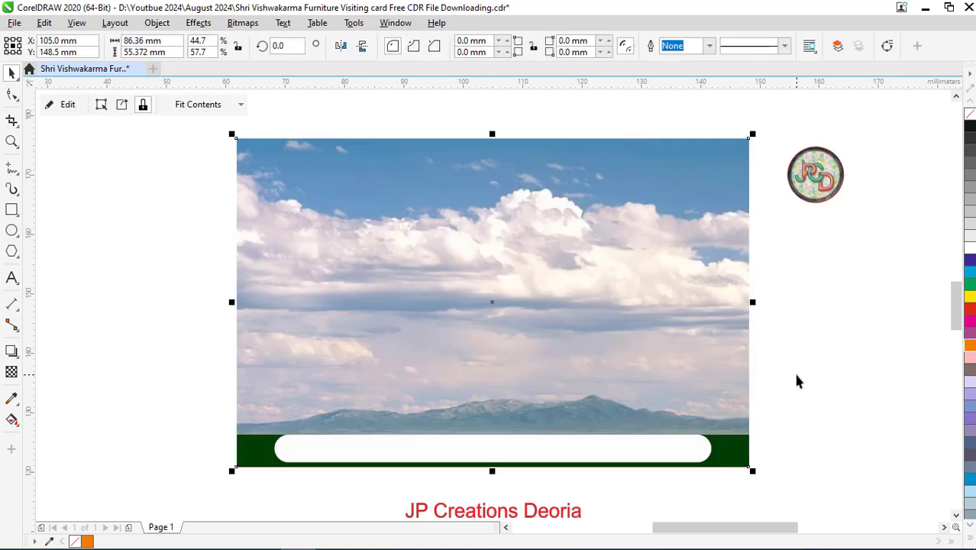
Paste the deity image and the greeting, owner and mobile text lines onto the card
key("ctrl+v")
left_click(796, 378)
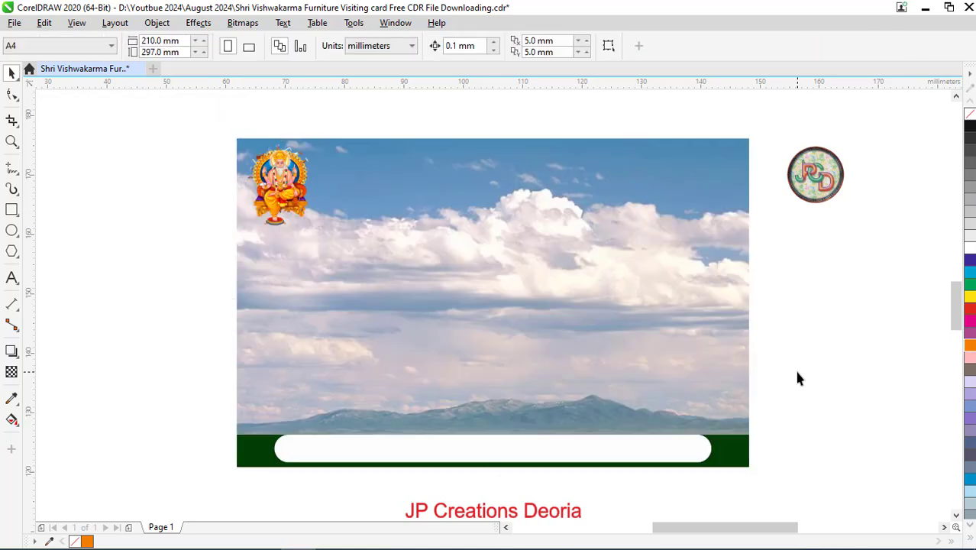
key("ctrl+v")
key("ctrl+v")
key("ctrl+v")
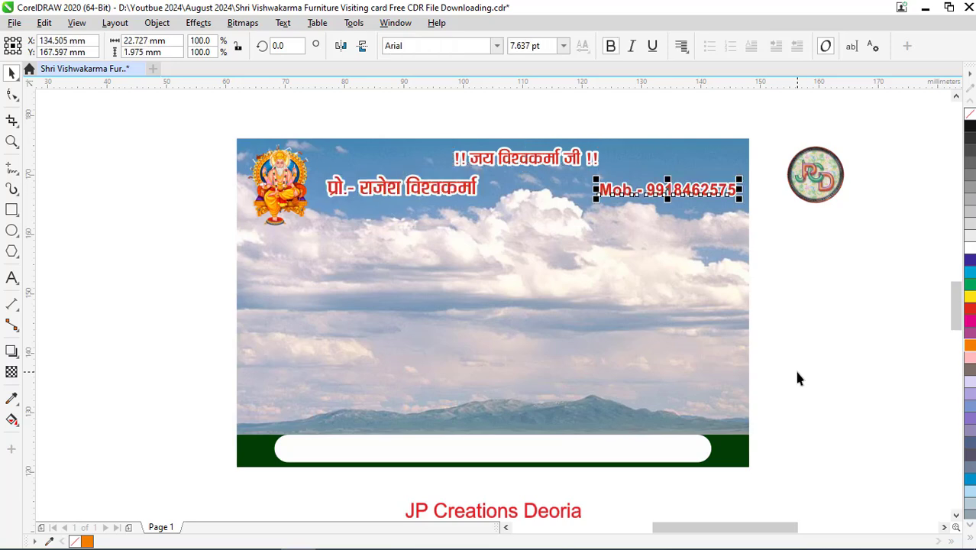
key("ctrl+v")
key("ctrl+v")
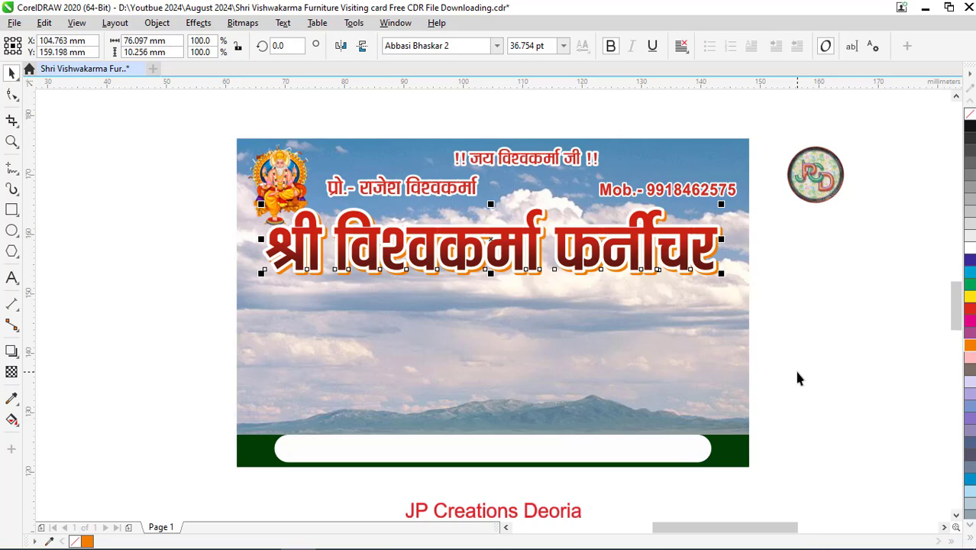
Add the pink two-line tagline and the chair, sofa, motorbike and rickshaw photos
key("ctrl+v")
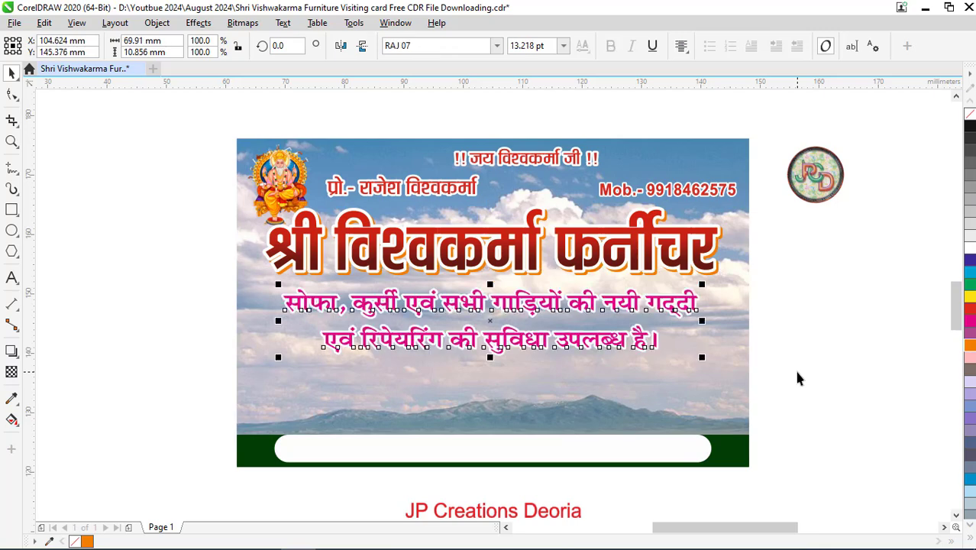
key("ctrl+v")
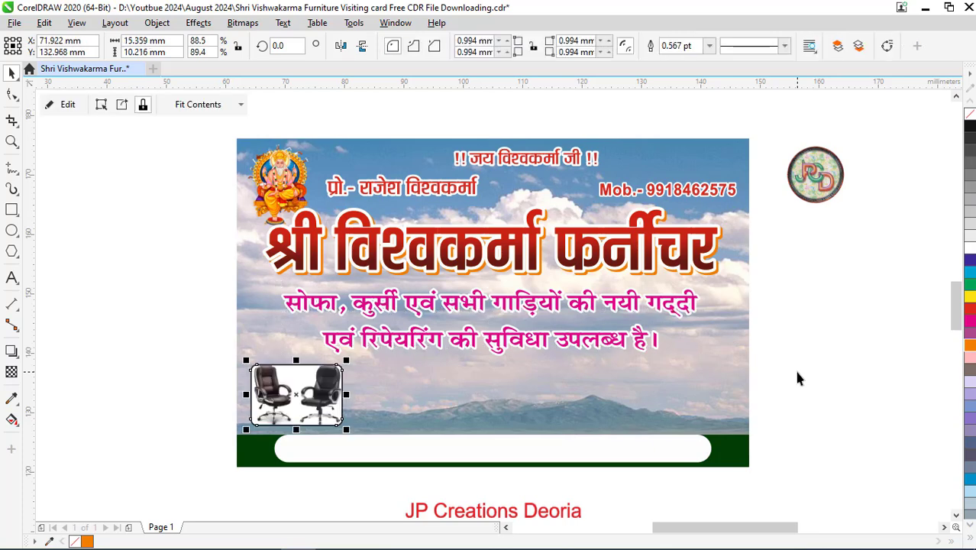
key("ctrl+v")
key("ctrl+v")
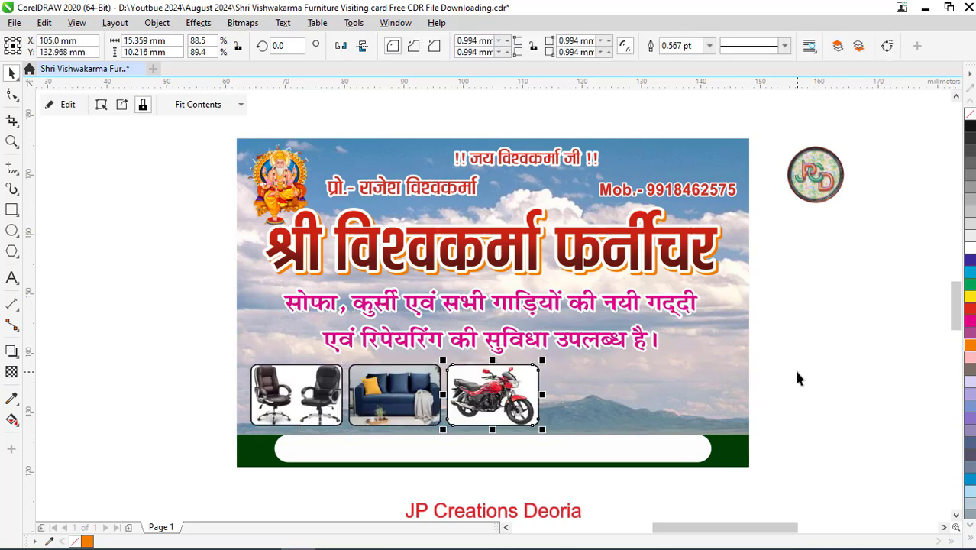
key("ctrl+v")
key("ctrl+v")
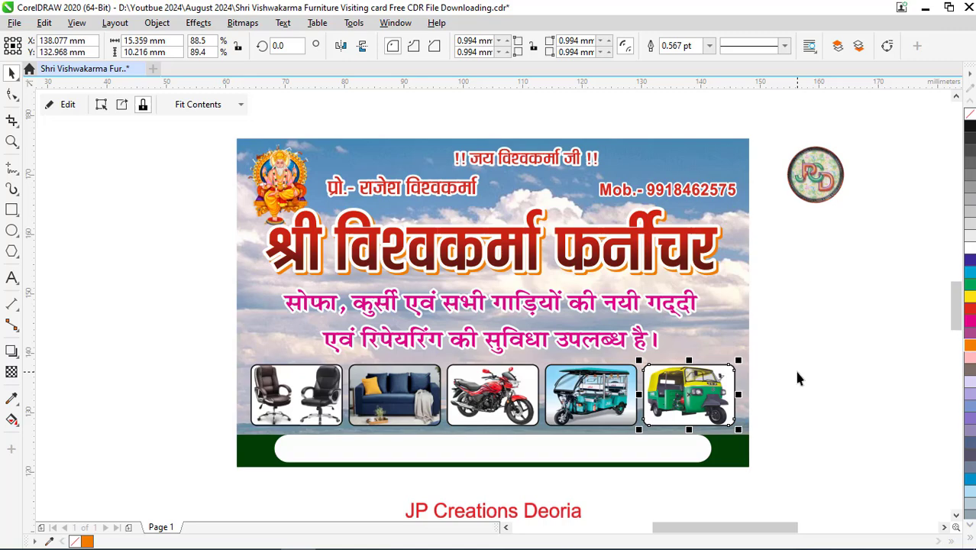
key("Escape")
scroll(302, 172, "up", 3)
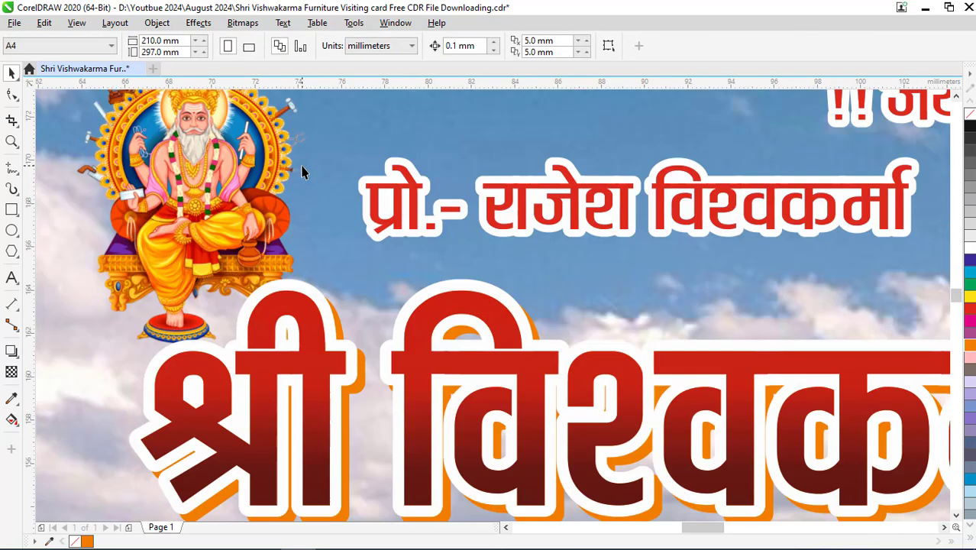
scroll(248, 256, "down", 2)
scroll(260, 229, "up", 2)
scroll(266, 214, "up", 1)
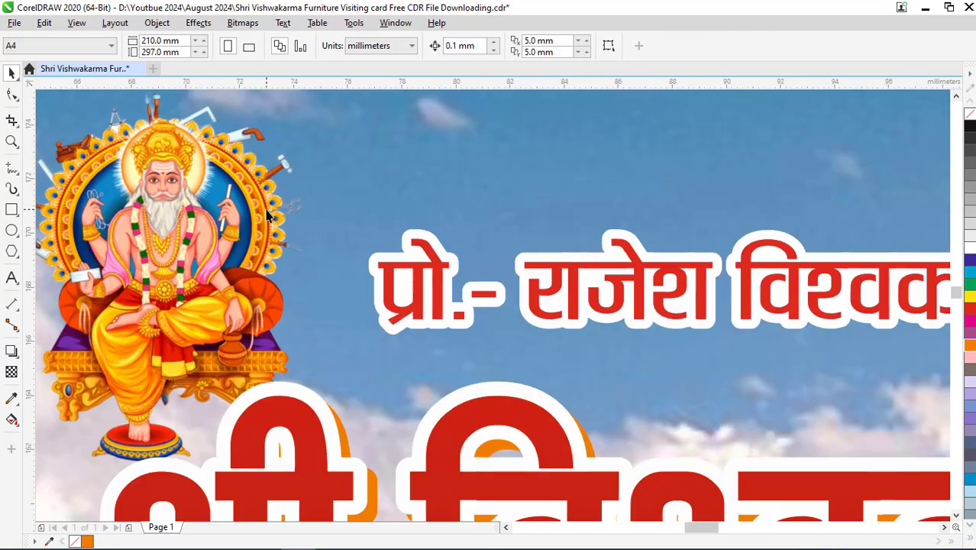
scroll(252, 225, "down", 2)
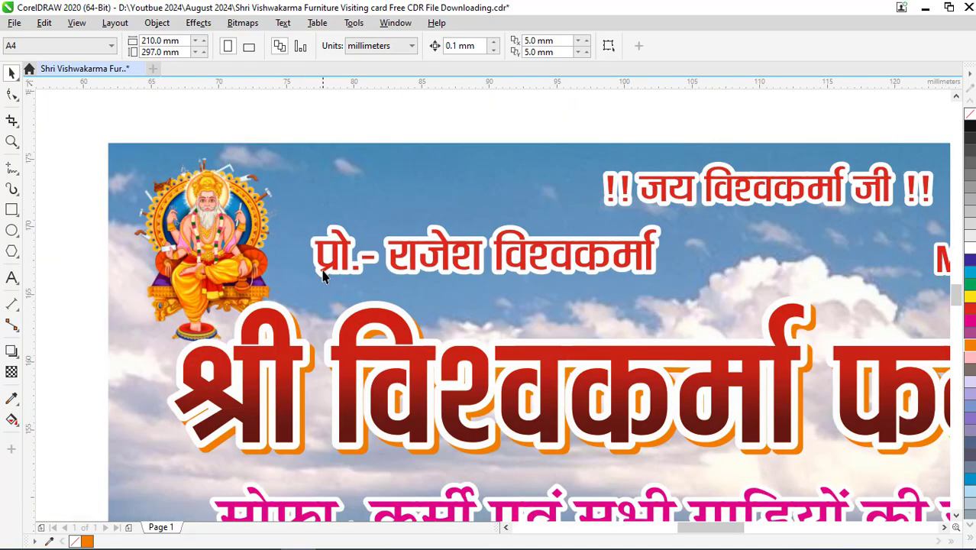
scroll(387, 323, "down", 1)
scroll(567, 351, "up", 1)
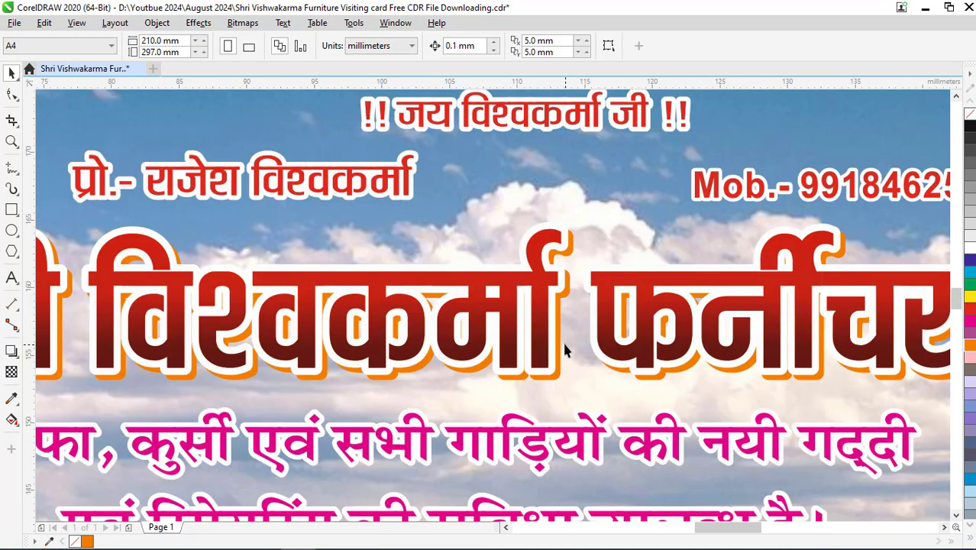
scroll(566, 344, "down", 2)
scroll(685, 316, "up", 1)
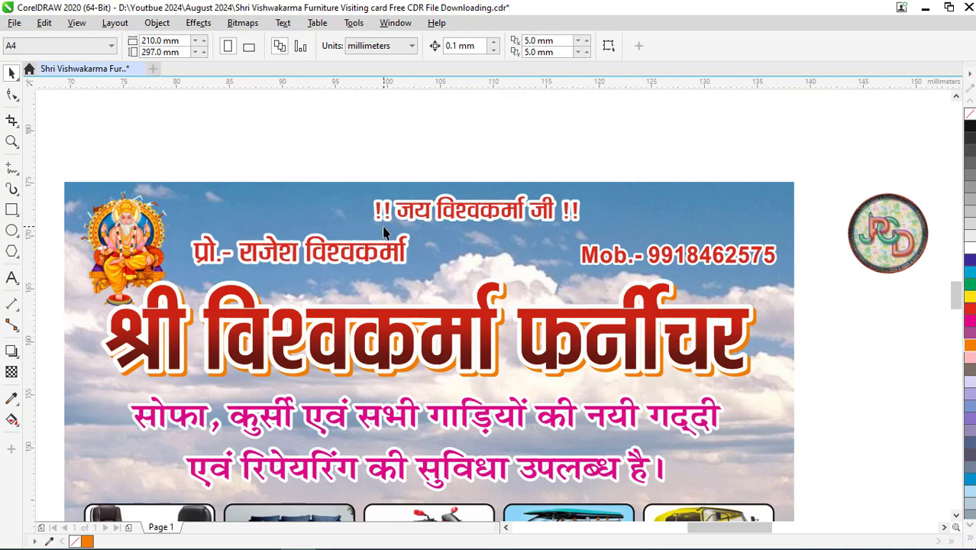
scroll(374, 240, "up", 1)
Edit the Mob. text line so the number ends in 6 instead of 5
scroll(343, 259, "up", 1)
left_click(334, 271)
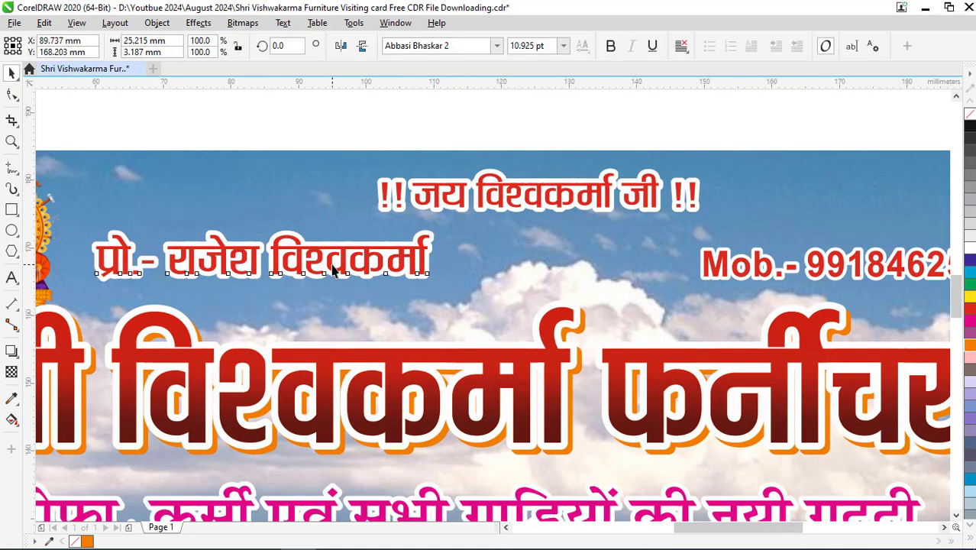
scroll(334, 271, "down", 1)
left_click(554, 269)
scroll(657, 280, "up", 1)
key("F8")
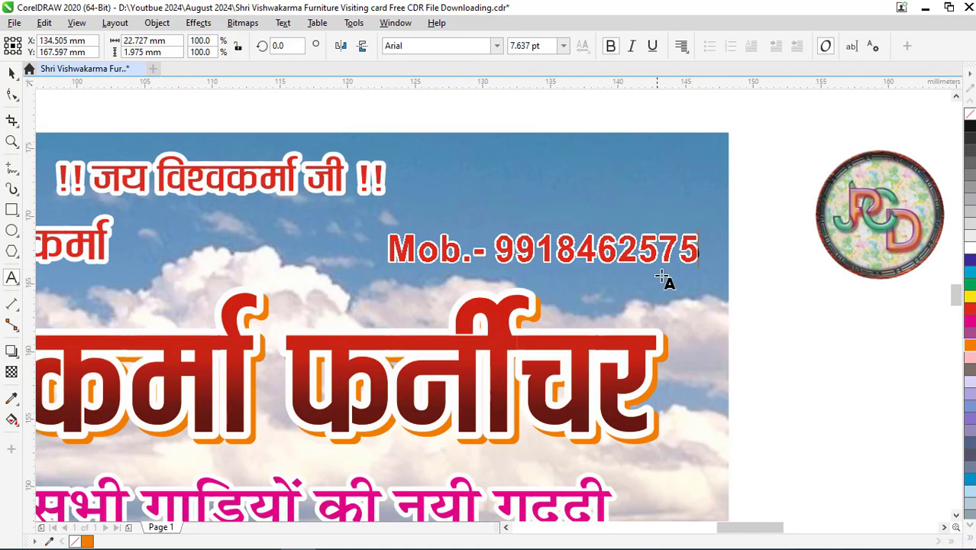
key("BackSpace")
type("6")
key("ctrl+space")
scroll(633, 249, "down", 1)
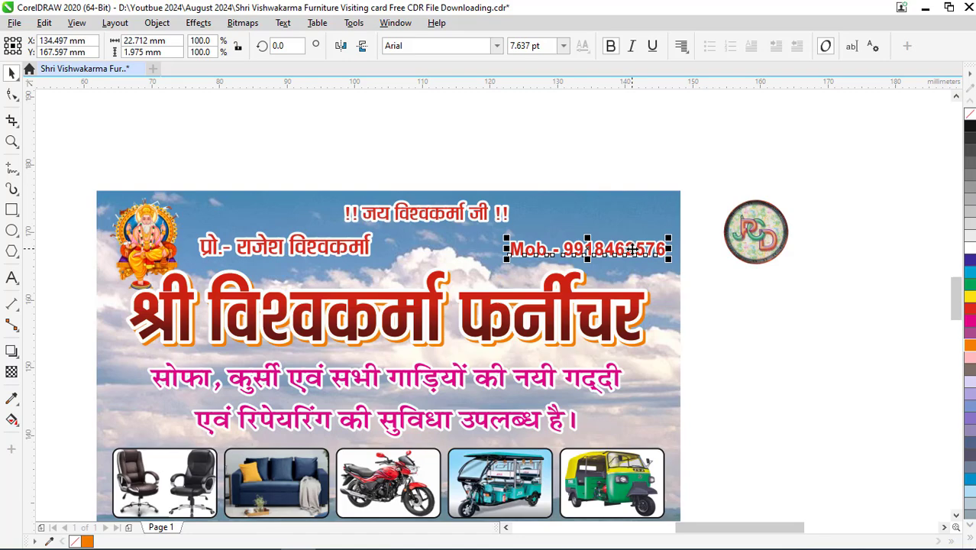
scroll(633, 249, "down", 1)
scroll(515, 280, "up", 1)
scroll(396, 392, "up", 1)
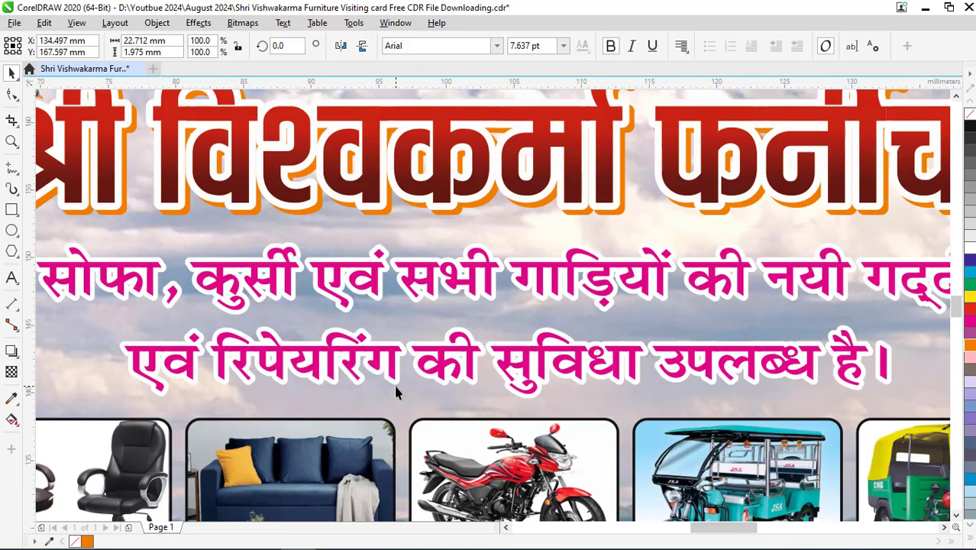
scroll(395, 391, "down", 1)
Select the pink two-line tagline and zoom in to inspect it
left_click(184, 316)
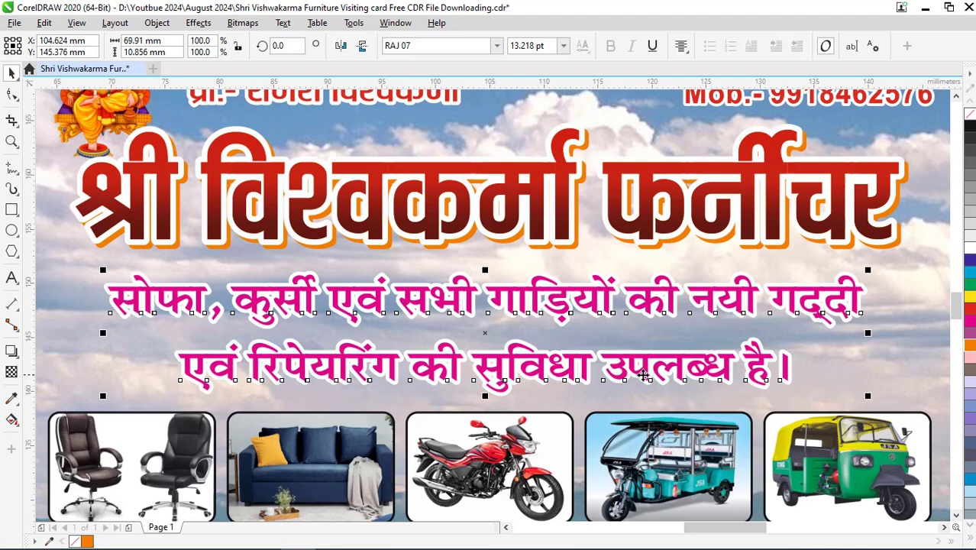
scroll(667, 341, "down", 3)
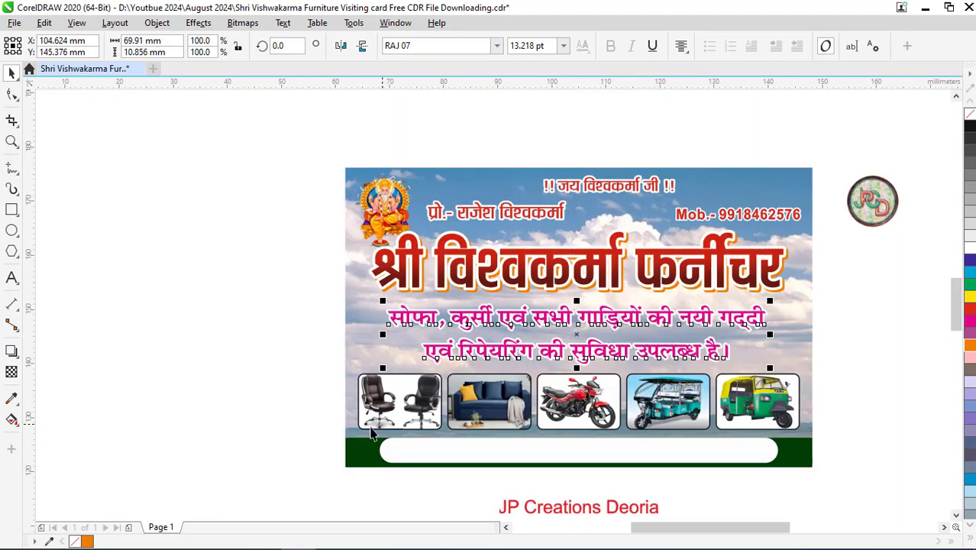
scroll(458, 405, "up", 2)
scroll(459, 405, "up", 2)
scroll(457, 407, "up", 1)
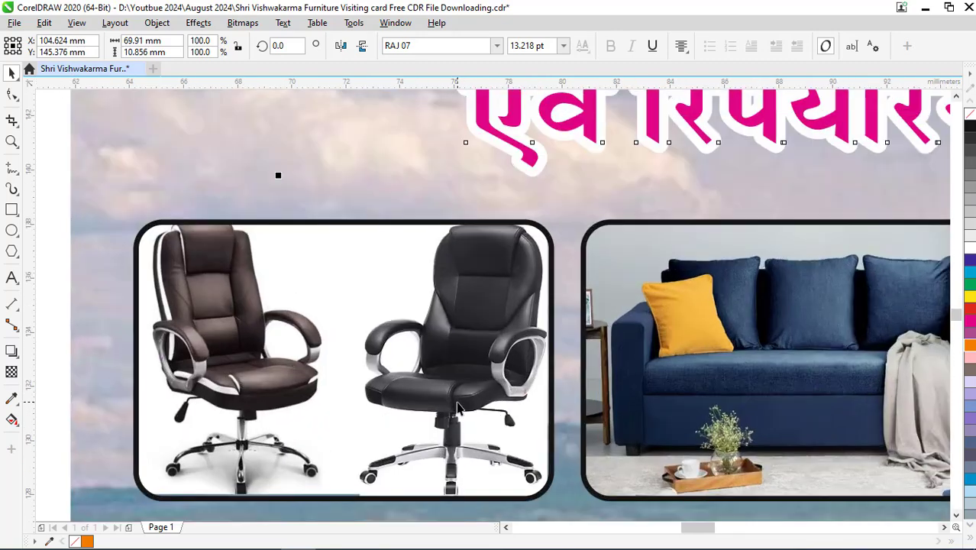
scroll(451, 409, "up", 1)
scroll(375, 378, "down", 3)
scroll(405, 394, "up", 1)
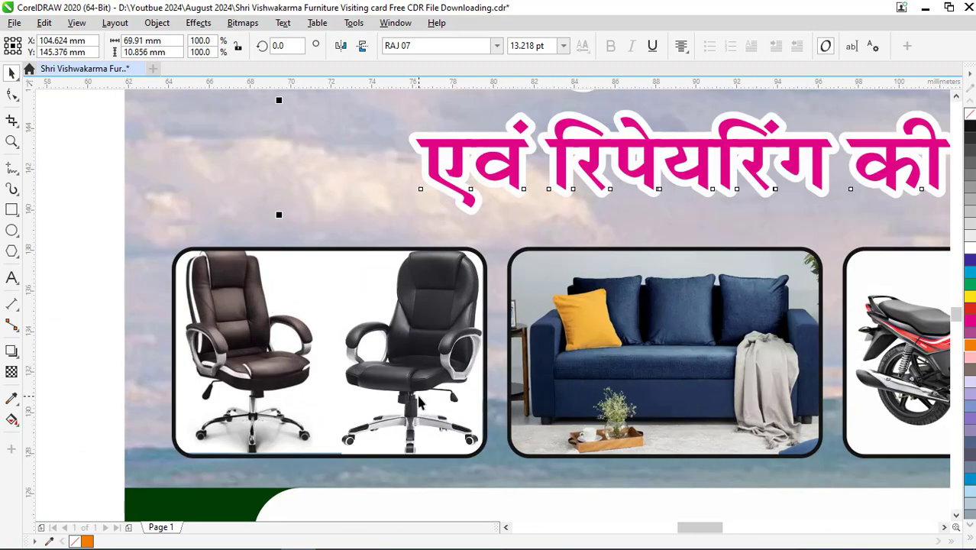
scroll(419, 404, "up", 1)
scroll(419, 404, "up", 1)
Check the chair and sofa photos in their rounded frames
left_click(316, 379)
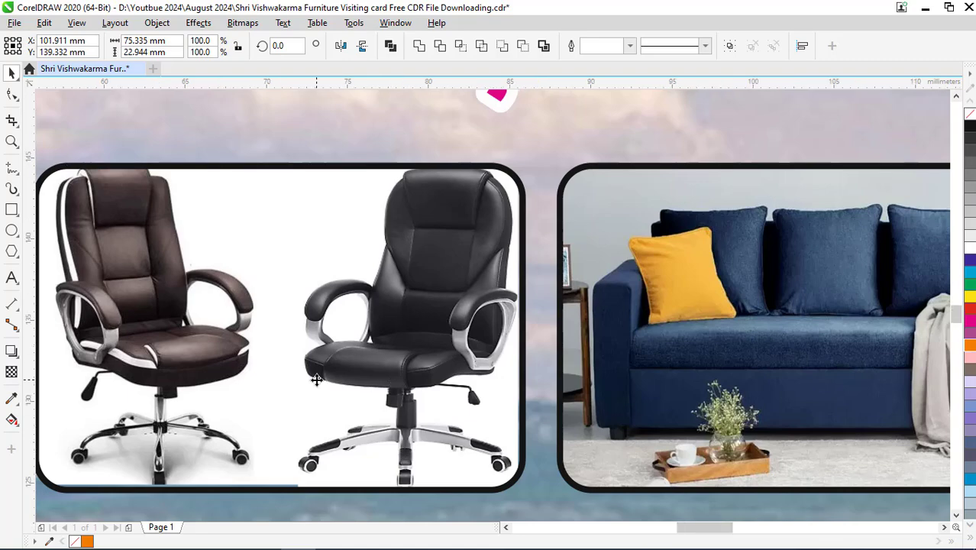
scroll(316, 379, "down", 3)
left_click(468, 391)
scroll(467, 389, "up", 3)
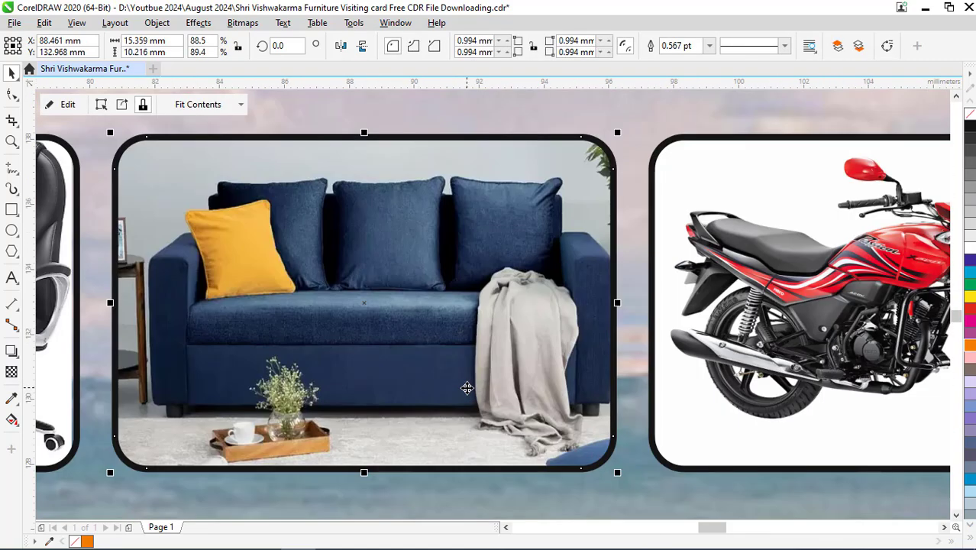
scroll(409, 343, "up", 1)
scroll(408, 383, "down", 1)
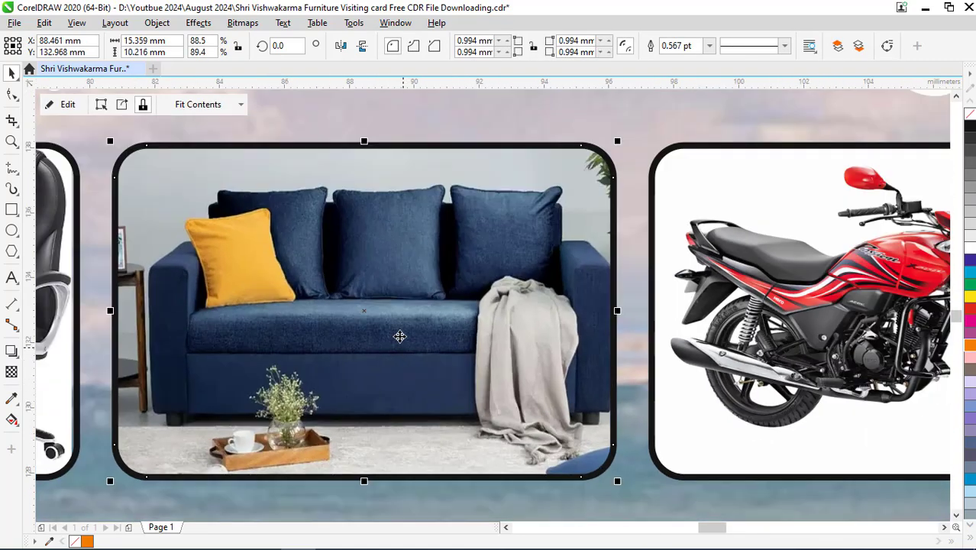
scroll(399, 335, "up", 1)
scroll(399, 334, "down", 1)
scroll(399, 334, "down", 1)
Check the motorcycle, e-rickshaw and auto-rickshaw frames to complete the photo row
left_click(666, 343)
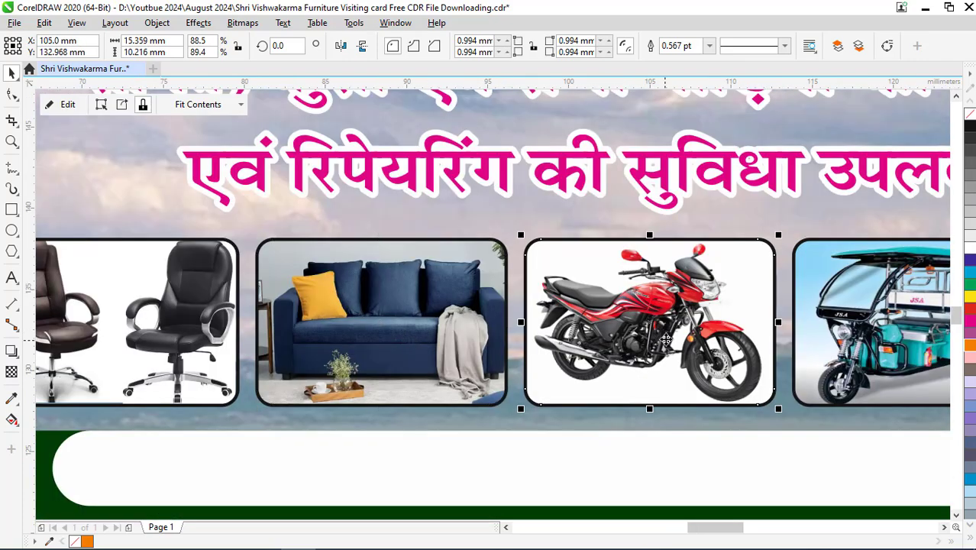
scroll(715, 322, "up", 2)
scroll(715, 322, "up", 1)
scroll(422, 332, "down", 4)
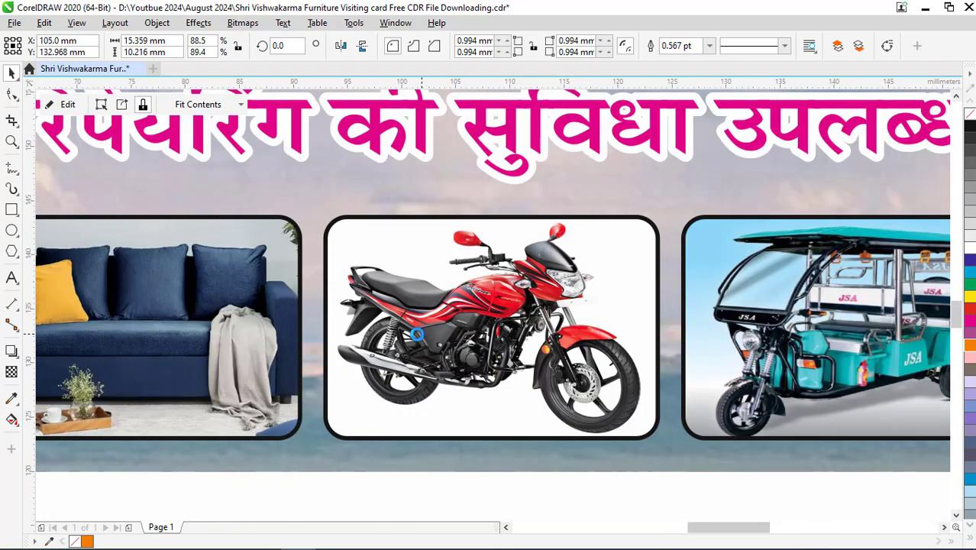
scroll(416, 336, "down", 2)
scroll(686, 375, "up", 1)
scroll(667, 290, "up", 1)
scroll(664, 284, "up", 1)
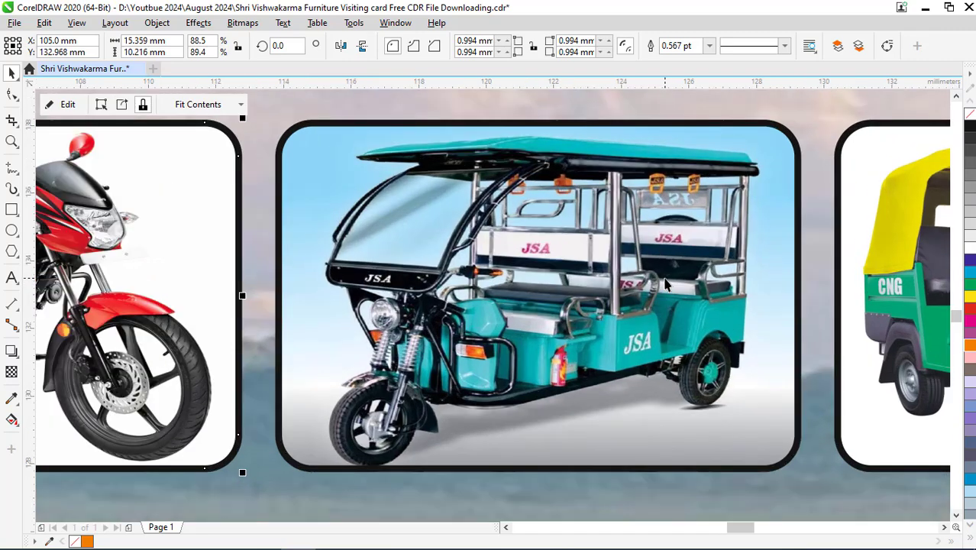
scroll(666, 284, "down", 3)
scroll(650, 306, "down", 1)
scroll(611, 347, "up", 2)
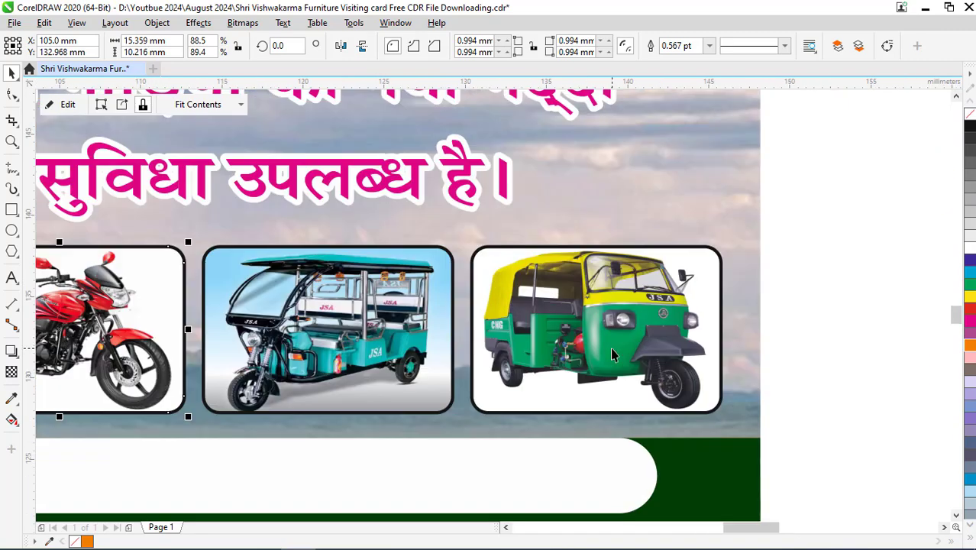
scroll(603, 329, "up", 1)
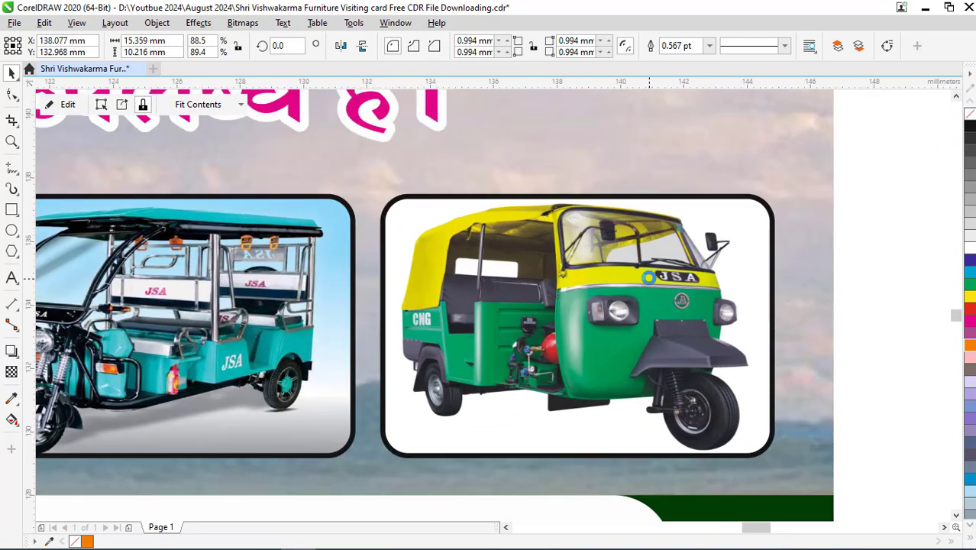
scroll(596, 308, "up", 1)
scroll(596, 308, "down", 1)
scroll(594, 309, "down", 1)
scroll(589, 312, "down", 1)
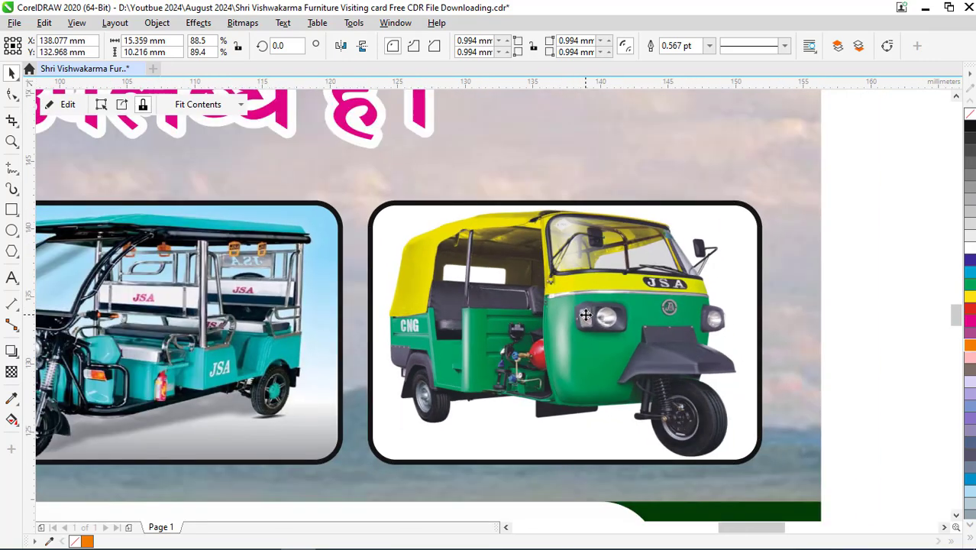
scroll(585, 314, "down", 1)
scroll(527, 359, "down", 2)
Paste the Hindi address line into the white strip on the green footer bar
scroll(496, 375, "down", 2)
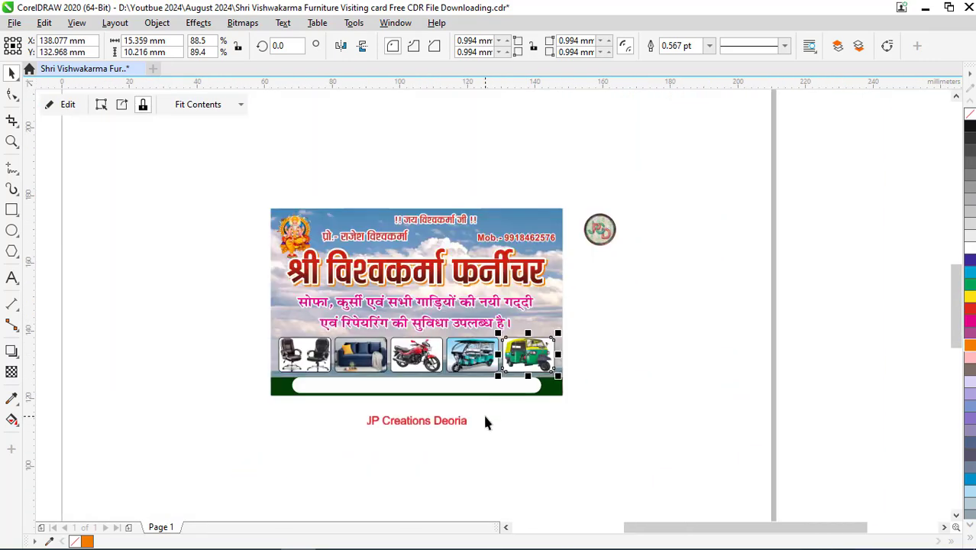
left_click(489, 442)
scroll(363, 347, "up", 1)
scroll(357, 329, "up", 1)
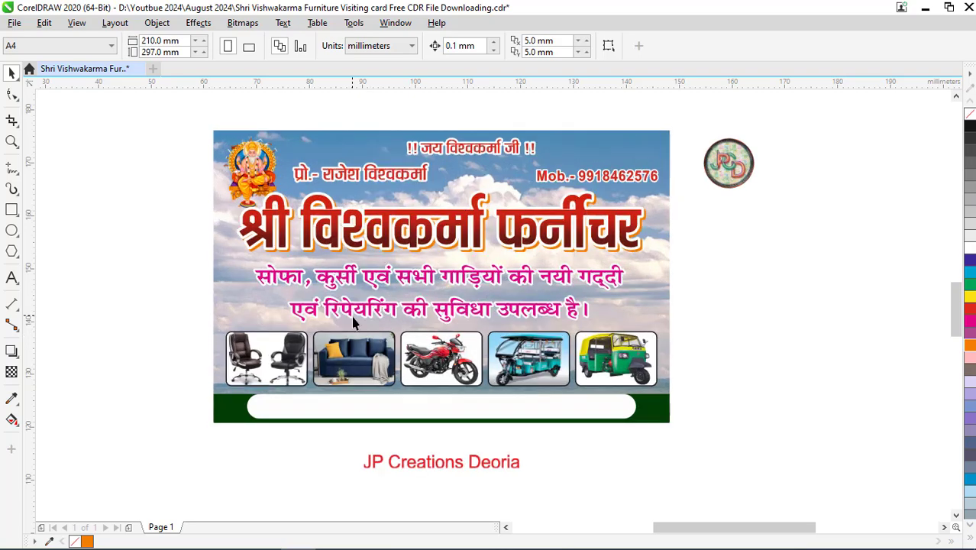
scroll(350, 319, "up", 1)
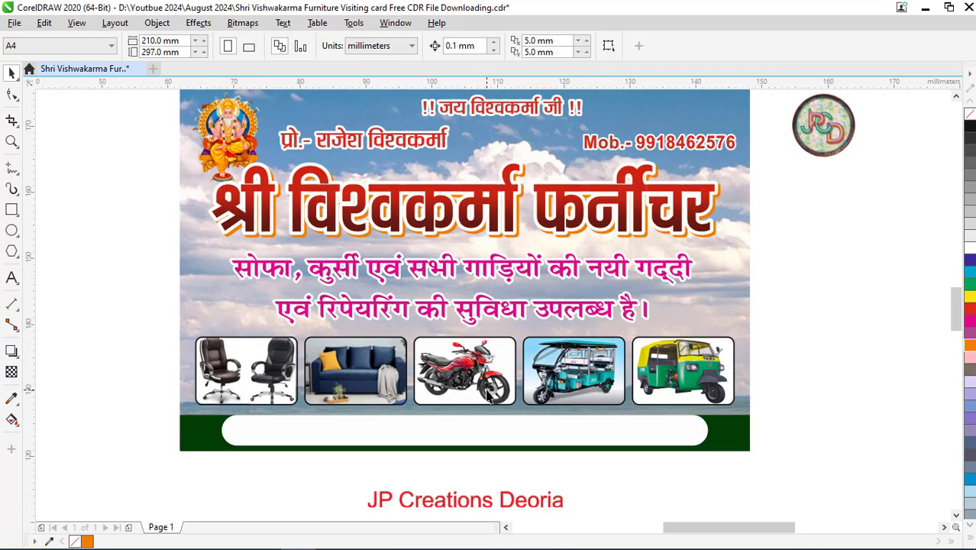
key("ctrl+v")
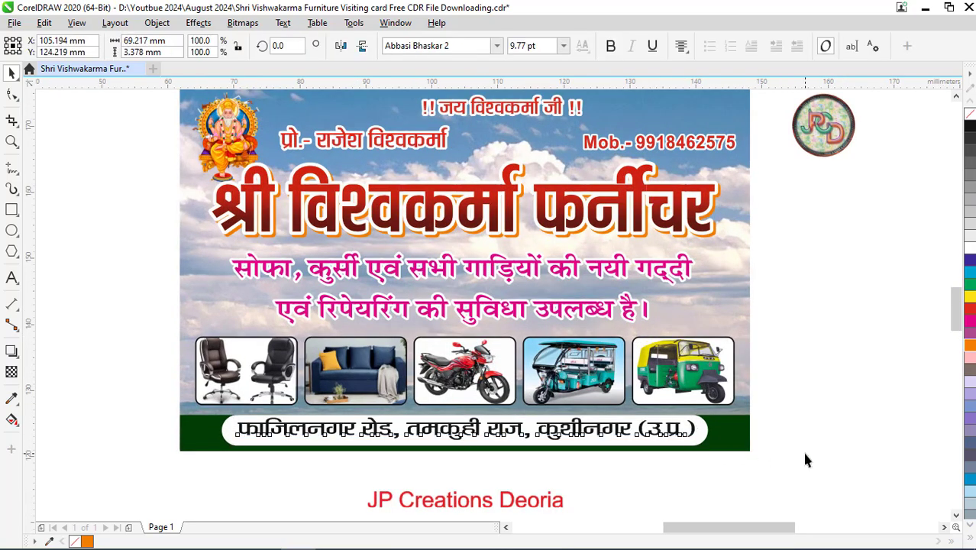
left_click(802, 450)
scroll(351, 433, "up", 1)
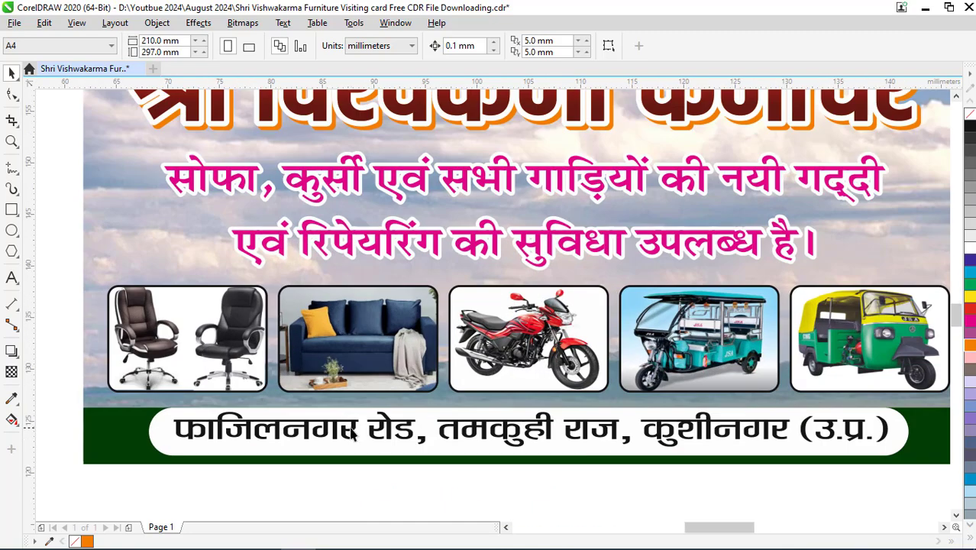
scroll(349, 437, "up", 1)
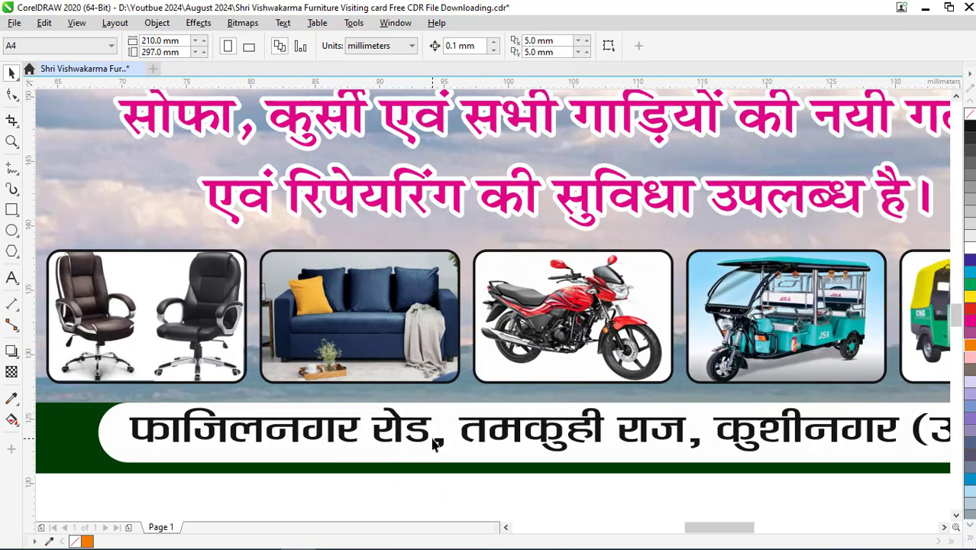
scroll(708, 453, "down", 1)
scroll(762, 451, "up", 1)
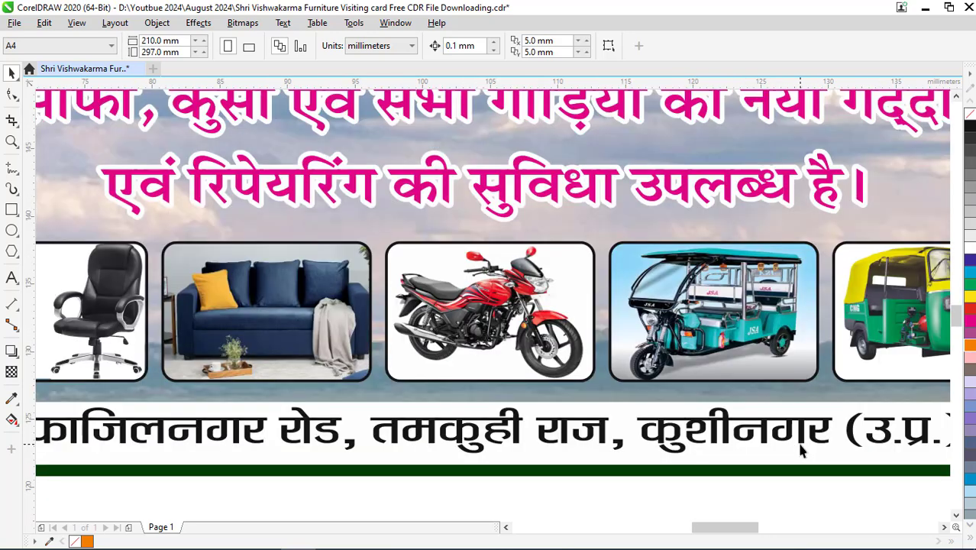
scroll(654, 436, "down", 2)
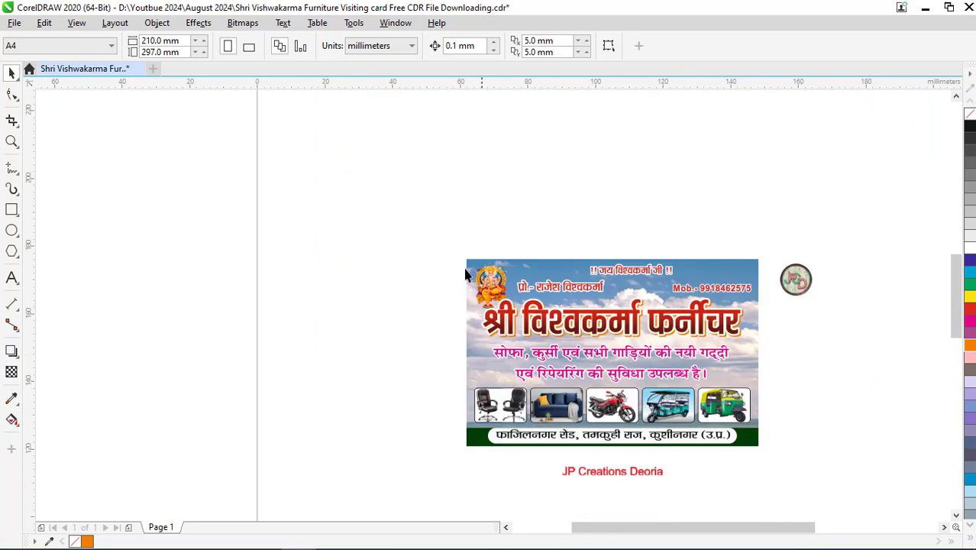
left_click_drag(438, 252, 770, 457)
key("shift+F2")
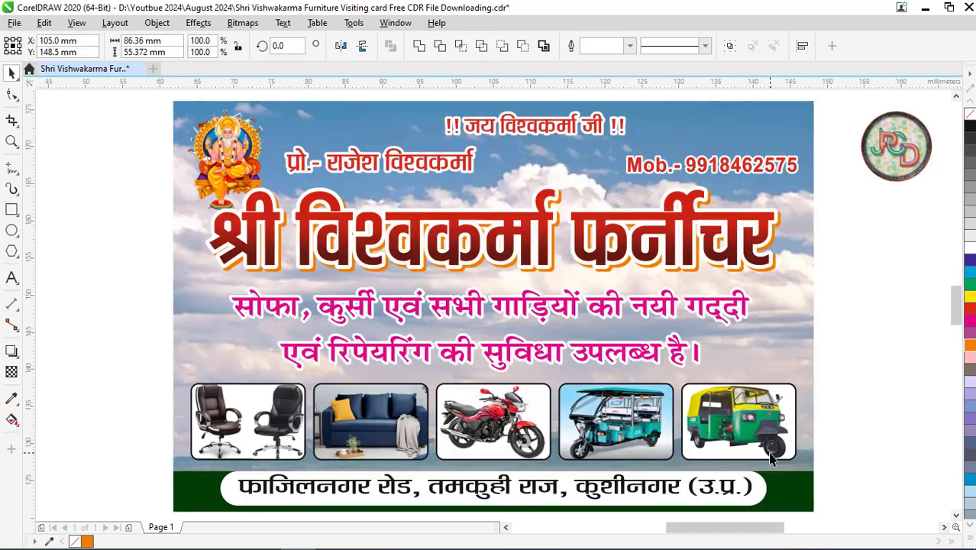
left_click(849, 375)
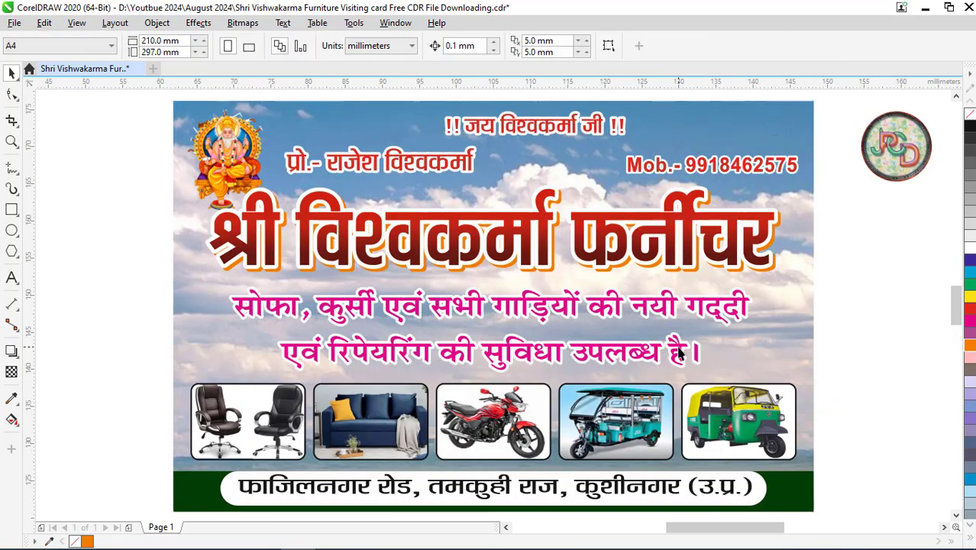
scroll(678, 353, "down", 1)
scroll(679, 353, "up", 1)
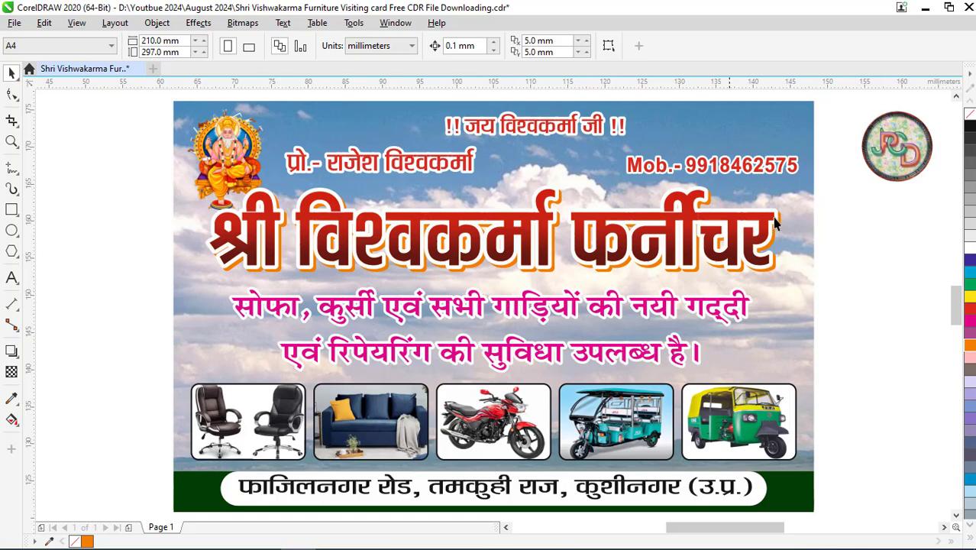
left_click_drag(914, 173, 146, 410)
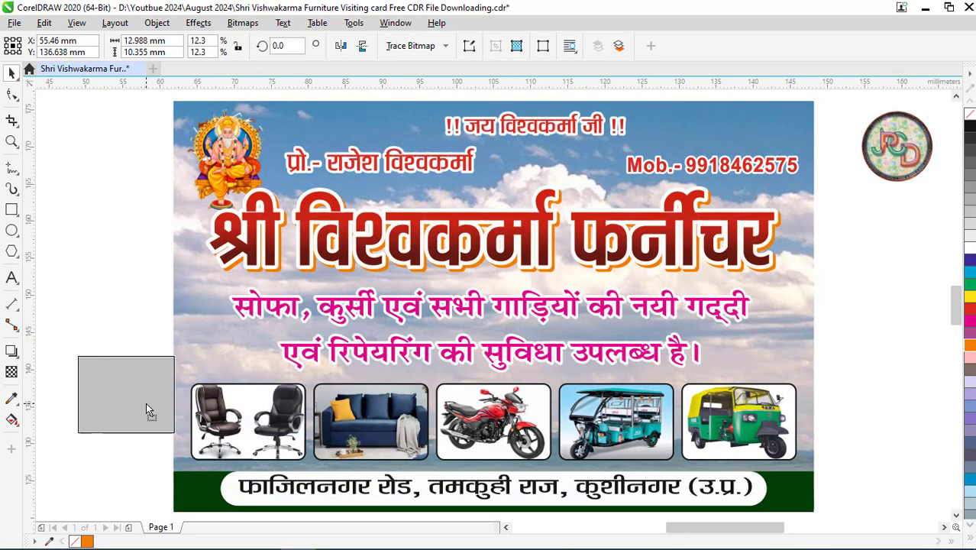
Try moving the chair photo frame beside the logo, then undo the move
scroll(263, 408, "down", 2)
scroll(262, 408, "up", 2)
scroll(422, 309, "up", 1)
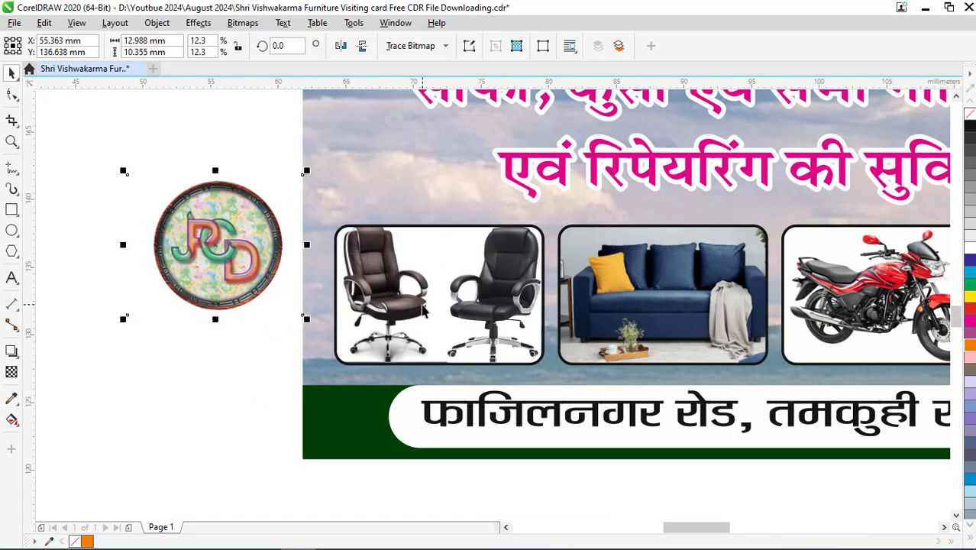
left_click(423, 310)
scroll(422, 308, "up", 1)
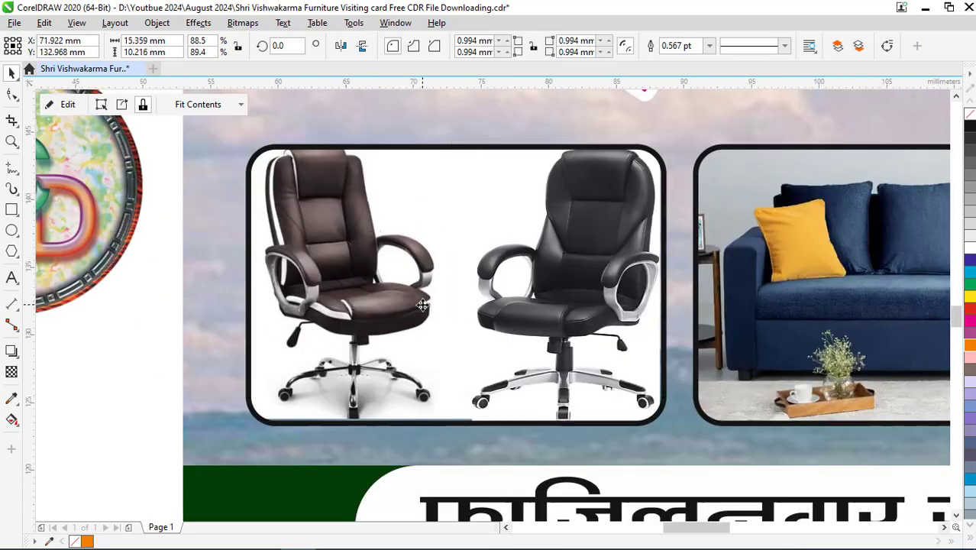
scroll(423, 305, "down", 2)
left_click_drag(508, 271, 354, 331)
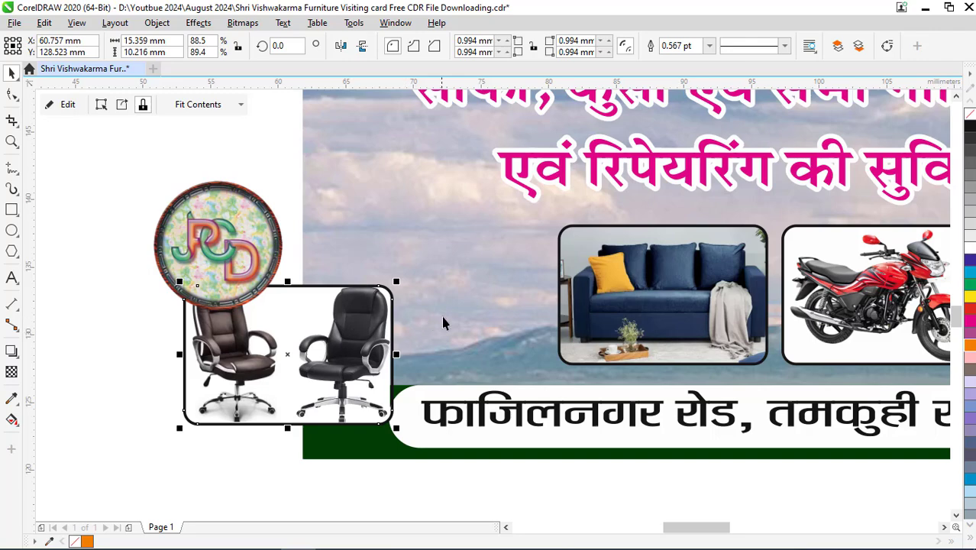
key("ctrl+z")
Test extra corner rounding on the chair frame, keep 0.994 mm, and select the logo
scroll(550, 252, "up", 2)
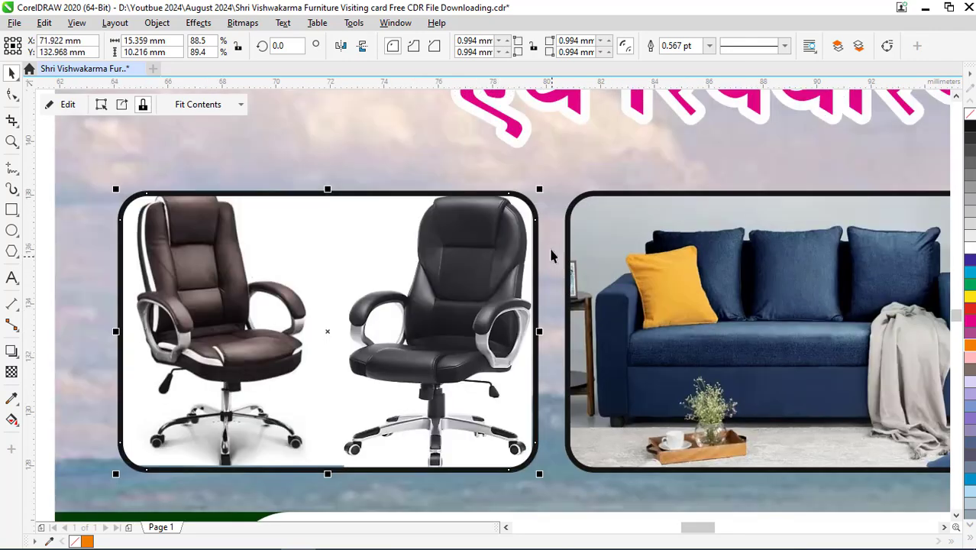
left_click(12, 94)
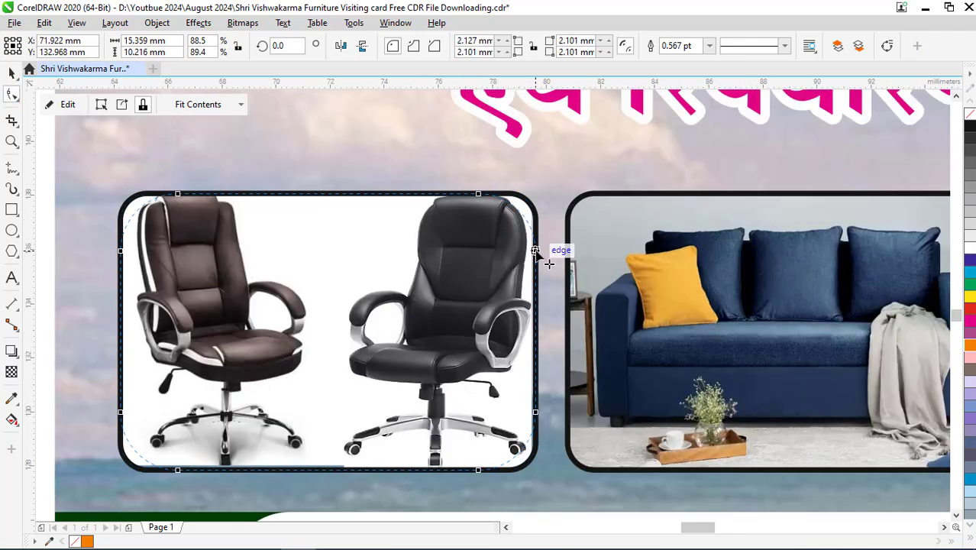
left_click_drag(535, 224, 538, 258)
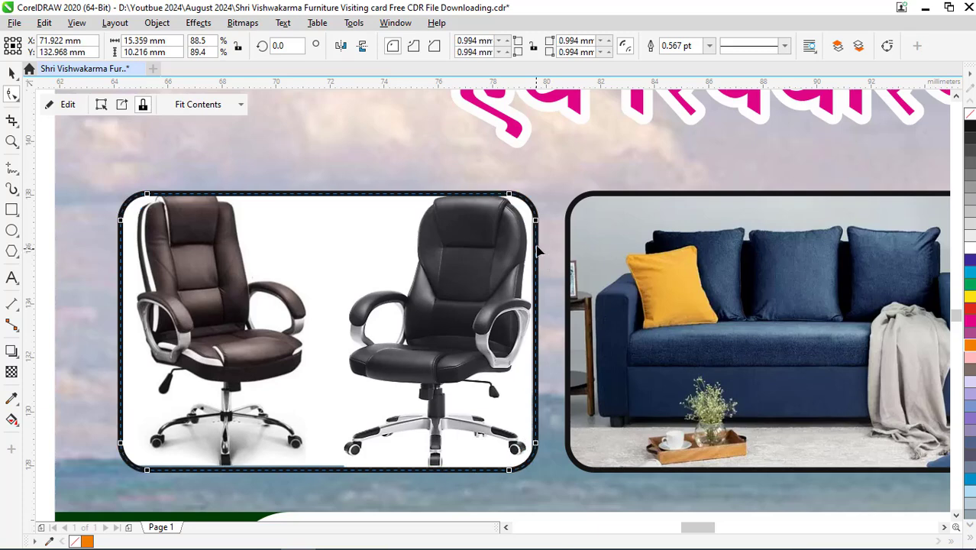
key("space")
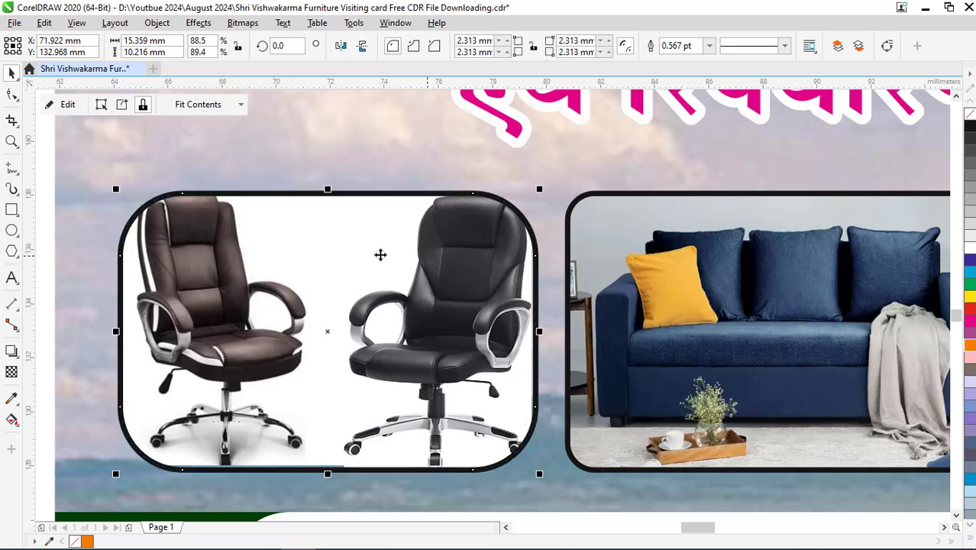
left_click(13, 96)
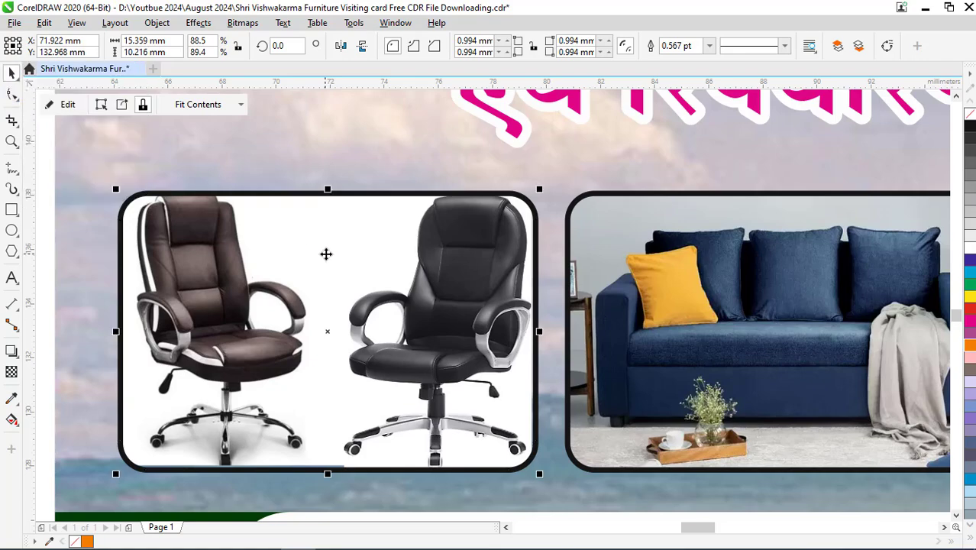
scroll(326, 253, "down", 2)
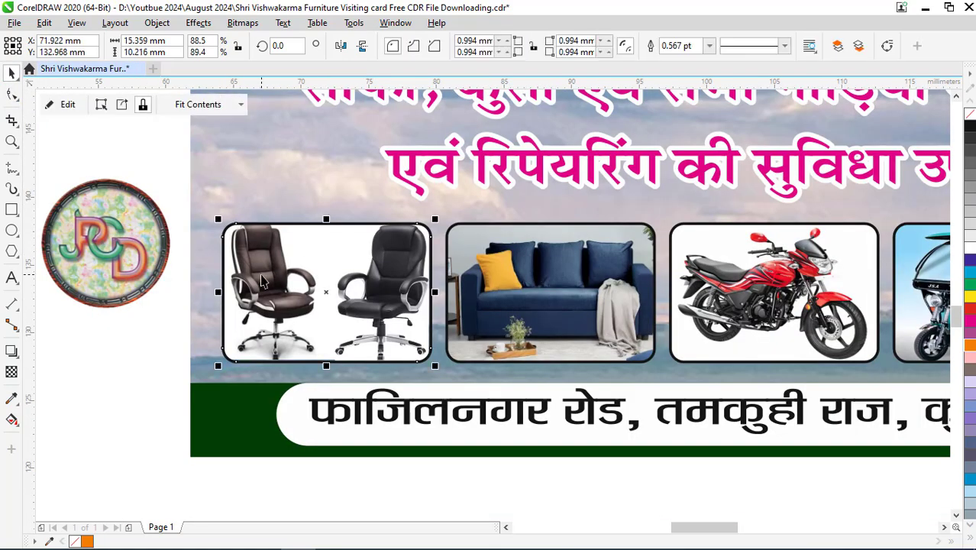
left_click(113, 254)
Move the round JCD logo beside the chair frame and PowerClip it inside that frame
scroll(201, 257, "down", 2)
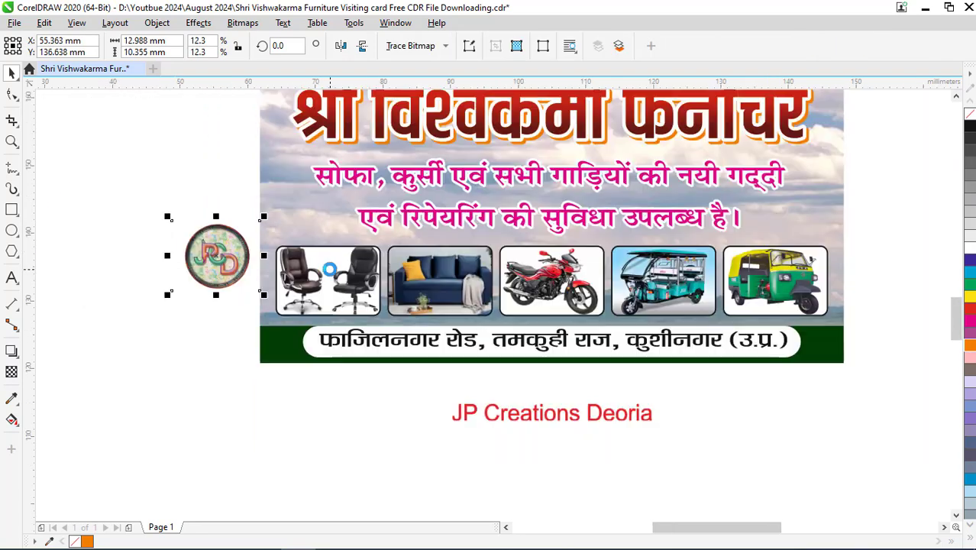
scroll(206, 254, "up", 1)
scroll(212, 257, "up", 3)
mouse_move(226, 290)
left_mouse_down()
mouse_move(255, 279)
mouse_move(298, 293)
left_mouse_up()
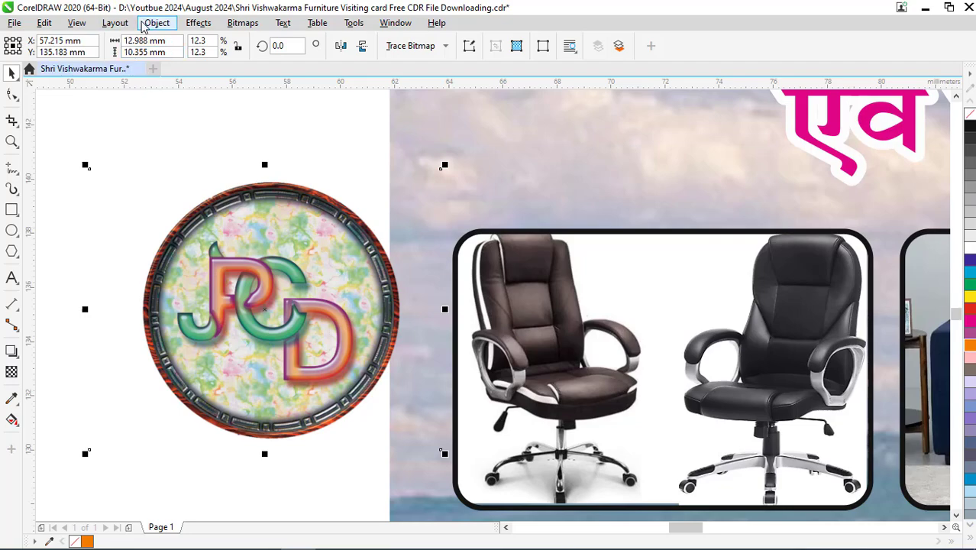
left_click(200, 25)
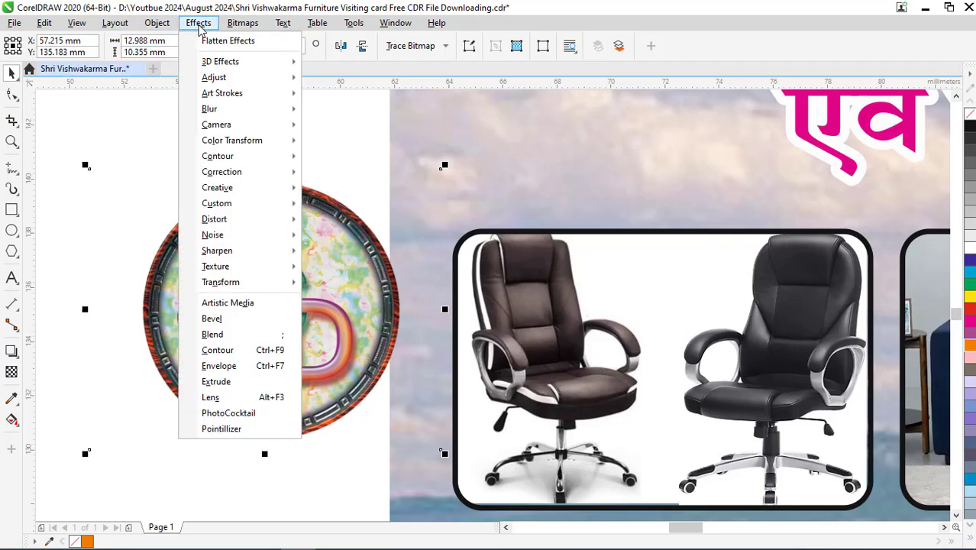
left_click(156, 26)
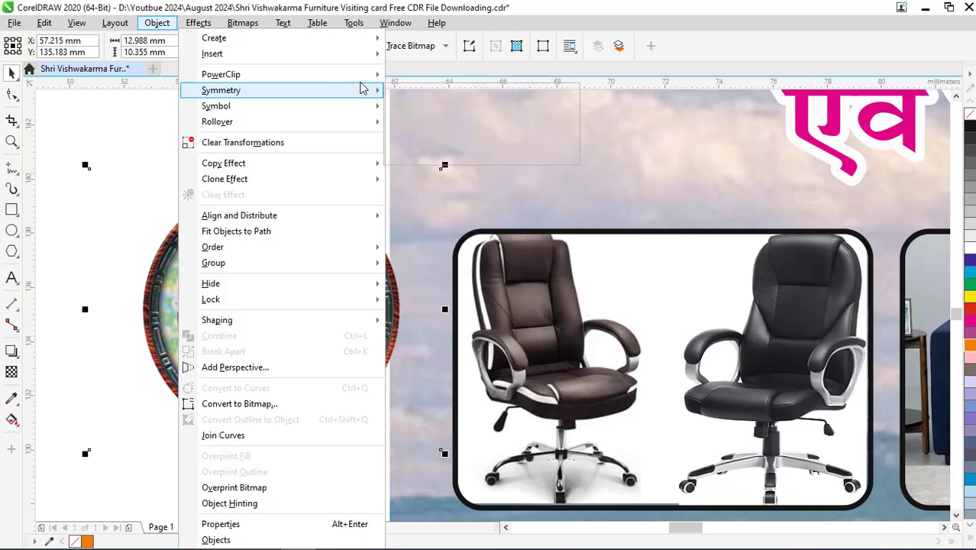
mouse_move(221, 74)
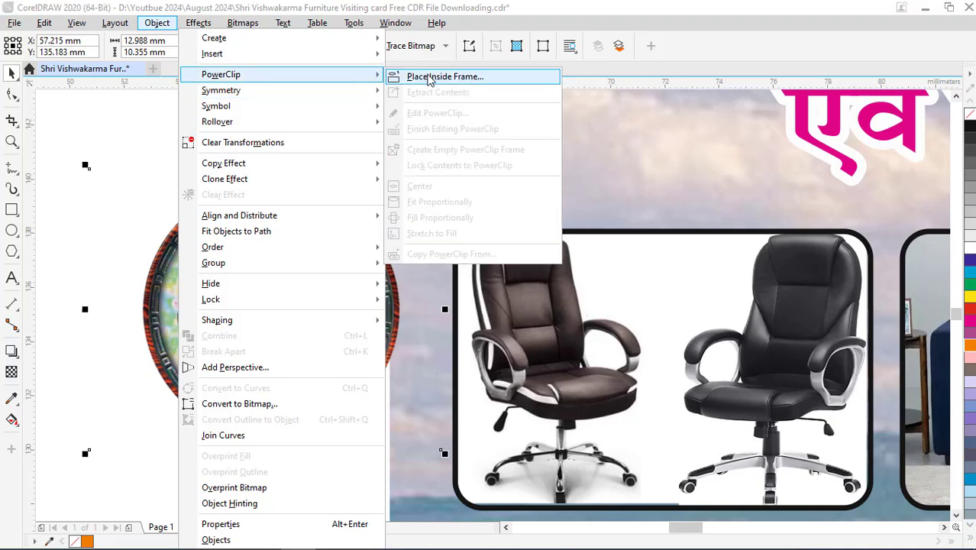
left_click(430, 77)
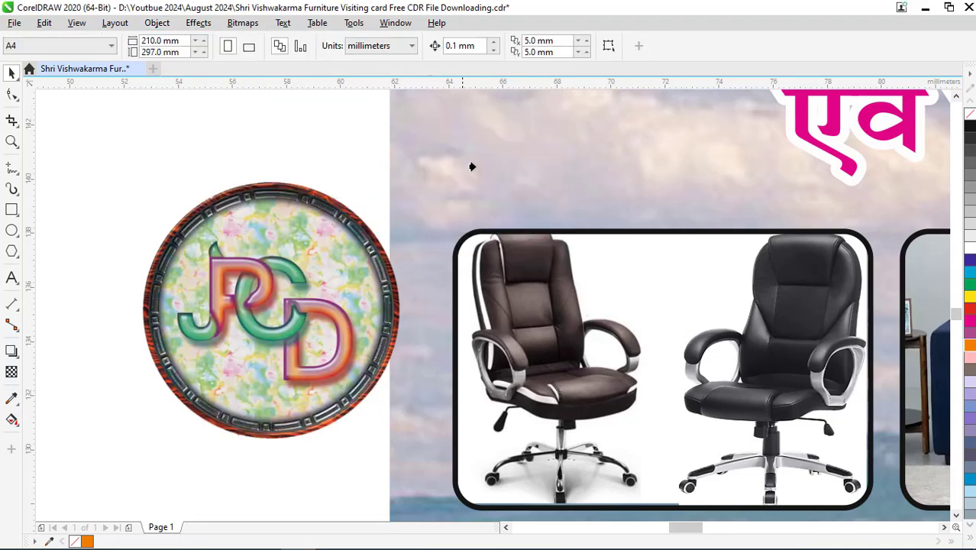
left_click(610, 291)
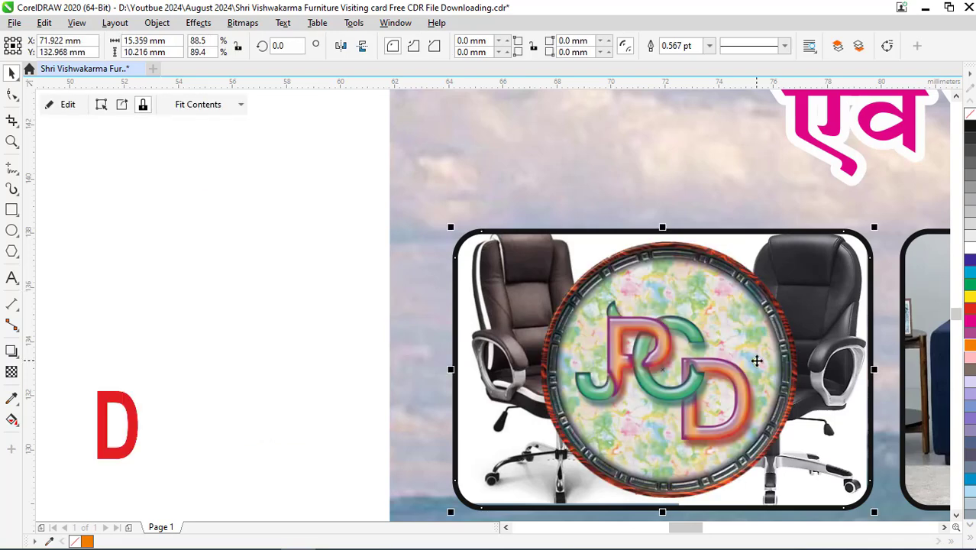
Edit the chair frame's PowerClip contents to shift the logo upward
left_click(725, 356)
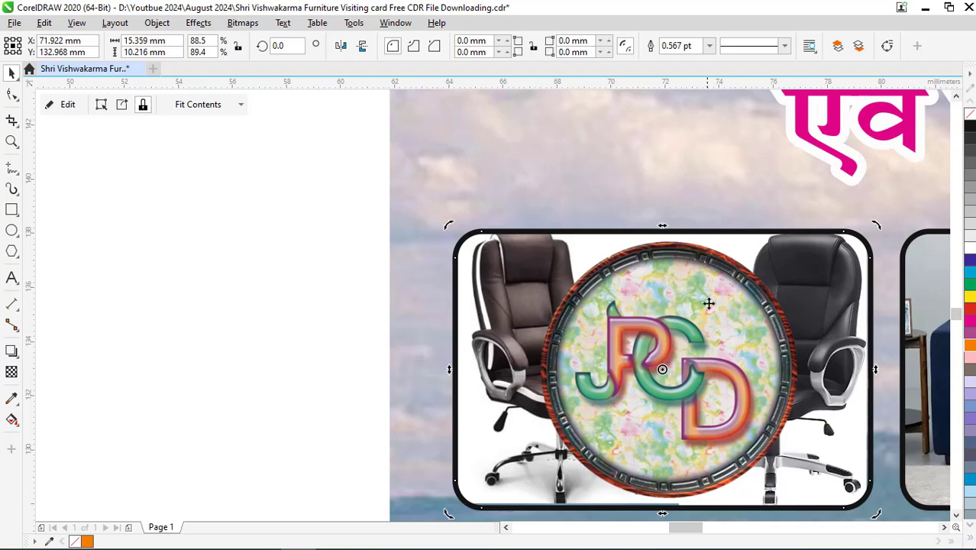
left_click(721, 401, "ctrl")
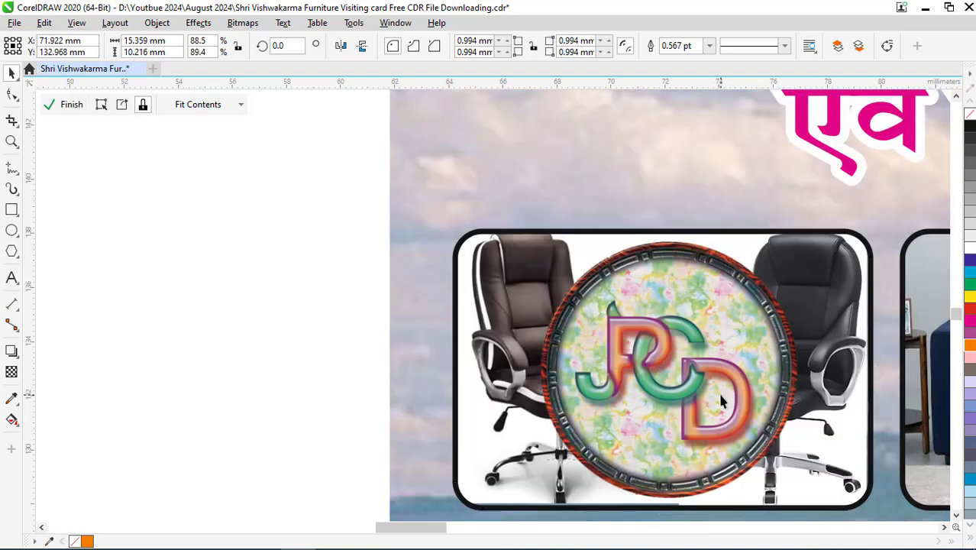
left_click_drag(720, 401, 718, 282)
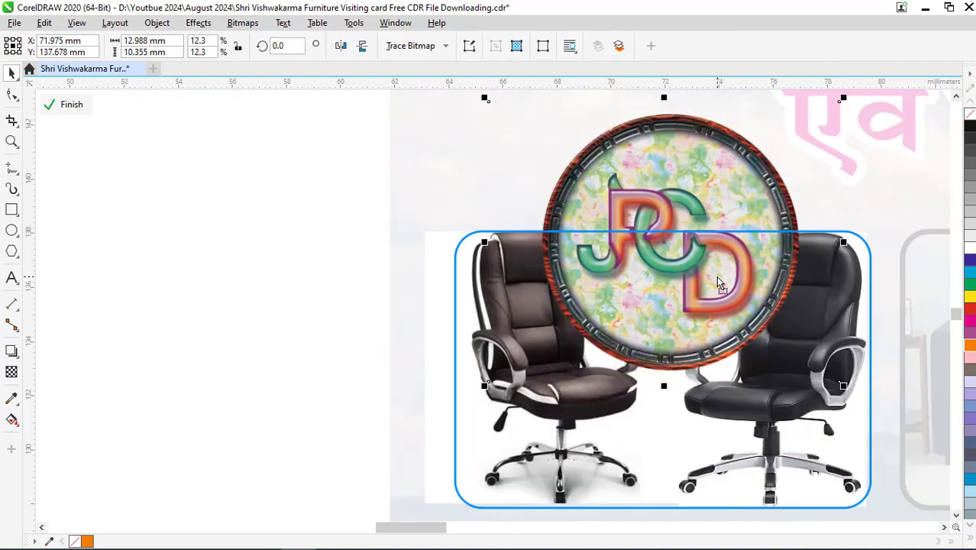
left_click(316, 245, "ctrl")
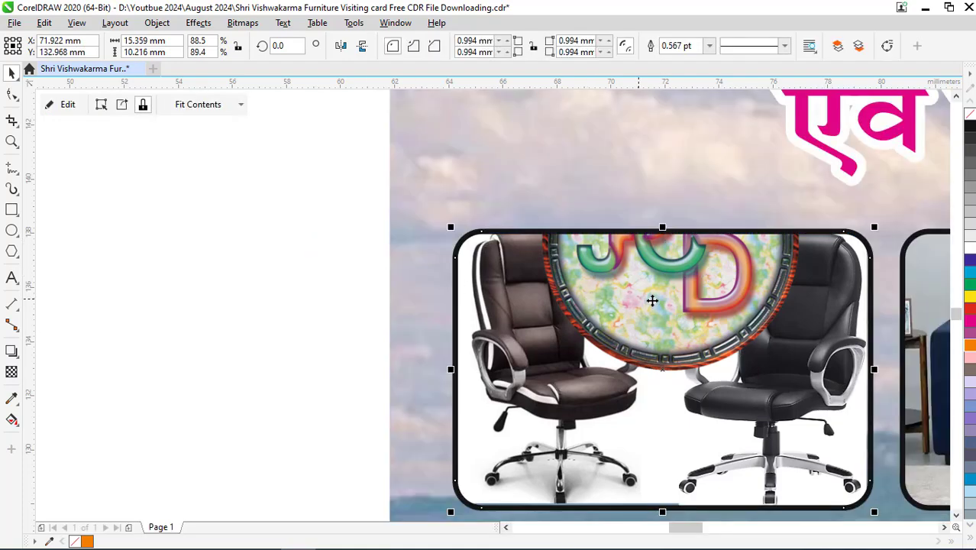
Reopen the chair frame contents and extract the logo, leaving only the two chairs
scroll(653, 301, "up", 2)
scroll(662, 301, "down", 2)
scroll(664, 301, "down", 2)
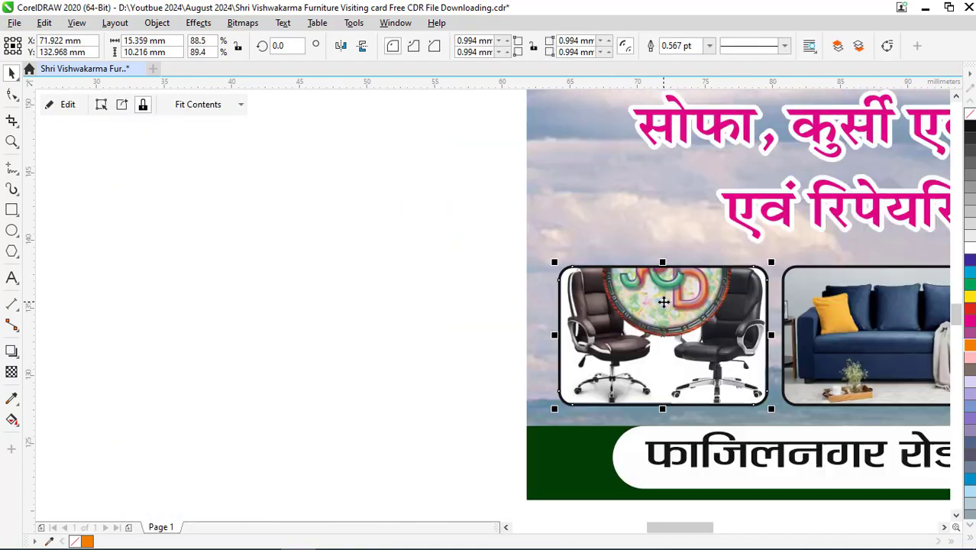
scroll(710, 356, "up", 2)
scroll(710, 356, "down", 4)
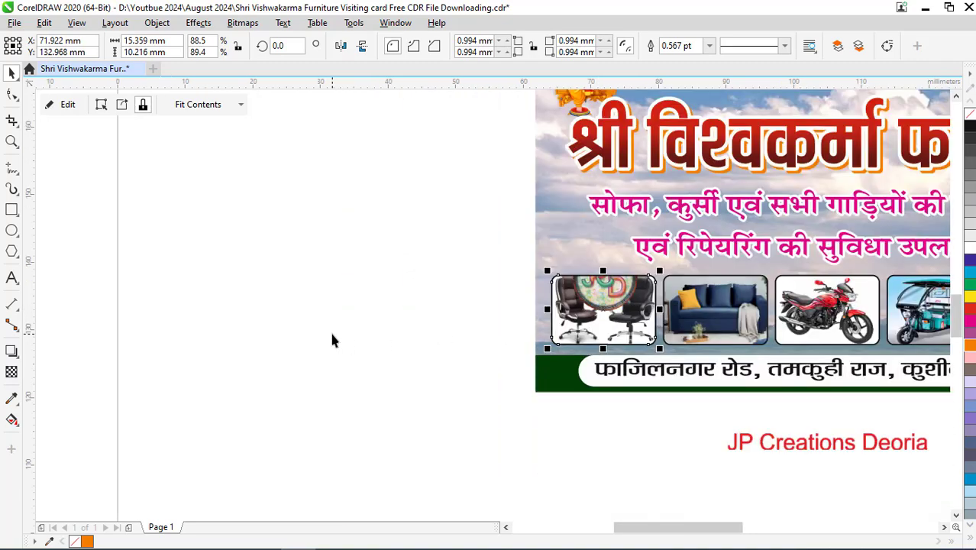
left_click(621, 319, "ctrl")
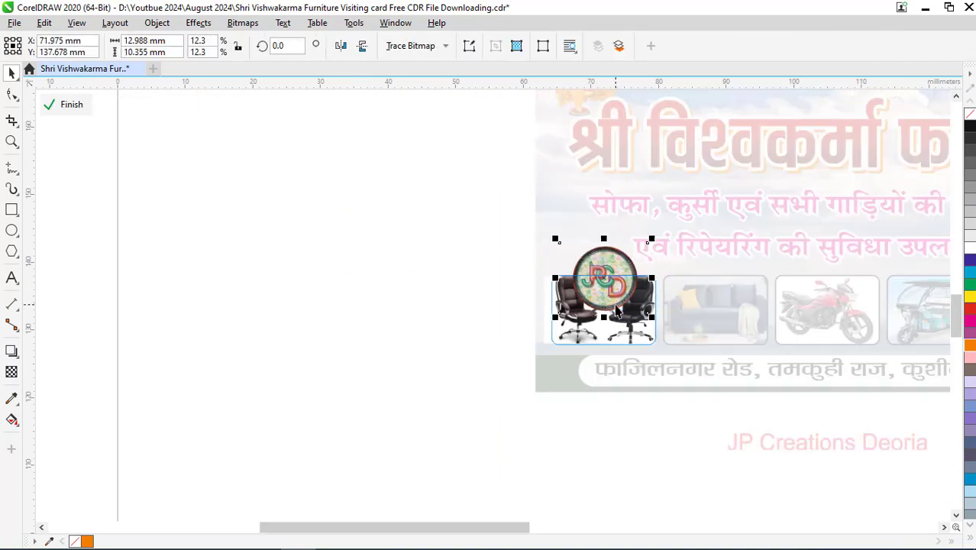
scroll(616, 305, "up", 2)
scroll(616, 305, "down", 2)
left_click(445, 313)
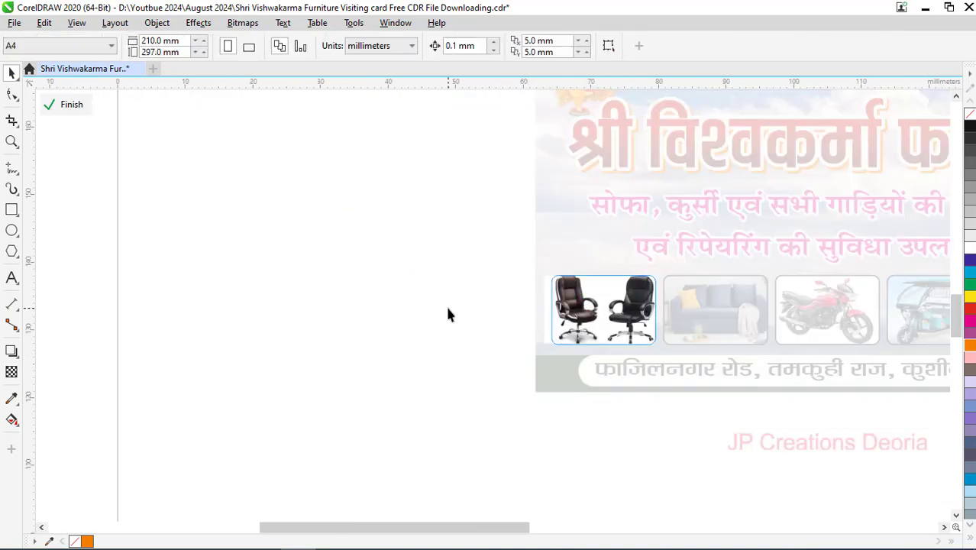
scroll(446, 314, "down", 2)
left_click(442, 313, "ctrl")
Zoom to fit the whole visiting card and save the document
scroll(751, 302, "up", 2)
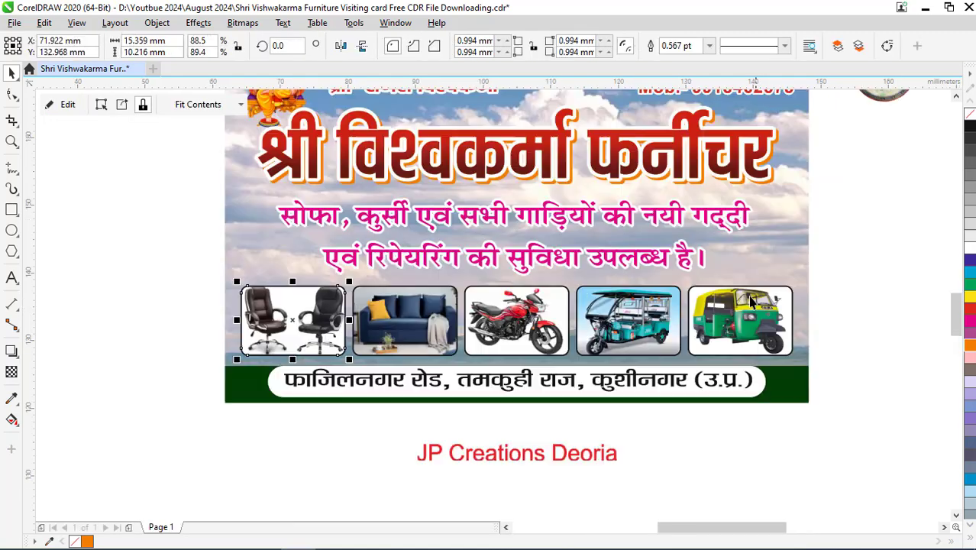
scroll(642, 264, "down", 2)
scroll(611, 210, "up", 2)
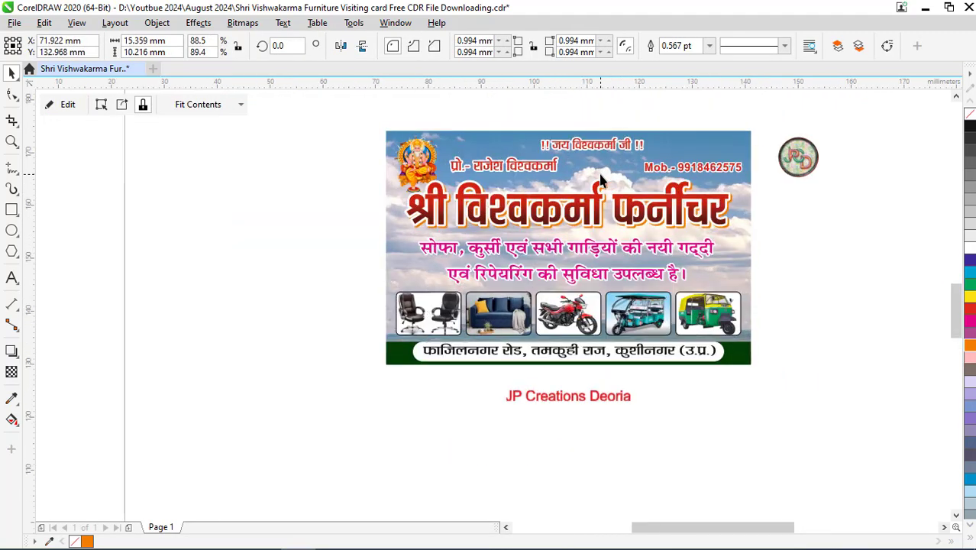
scroll(578, 436, "down", 2)
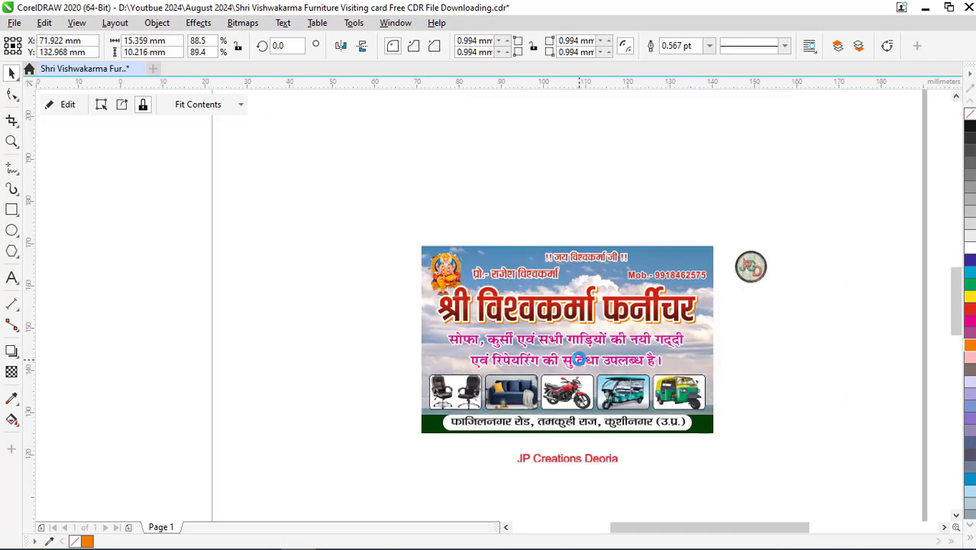
scroll(583, 377, "up", 2)
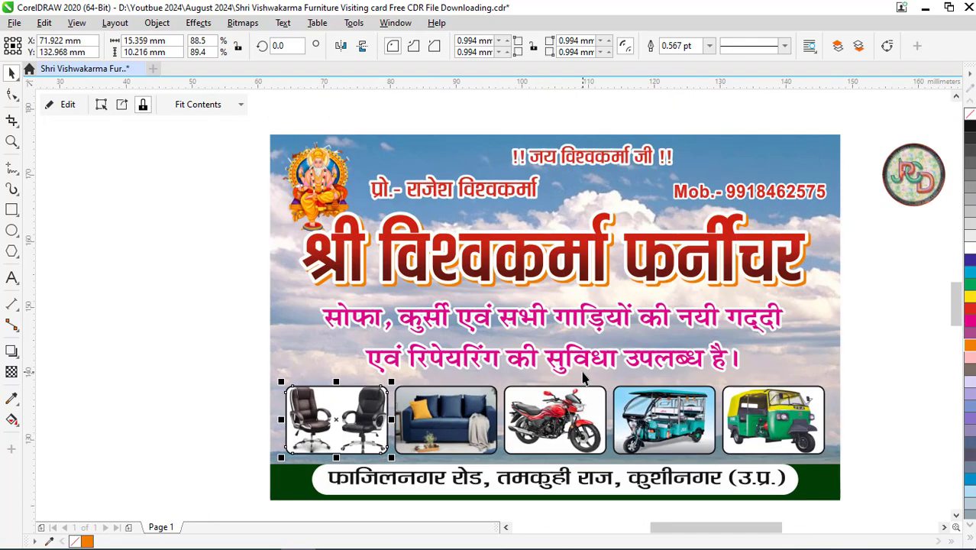
scroll(582, 376, "down", 1)
scroll(571, 352, "down", 2)
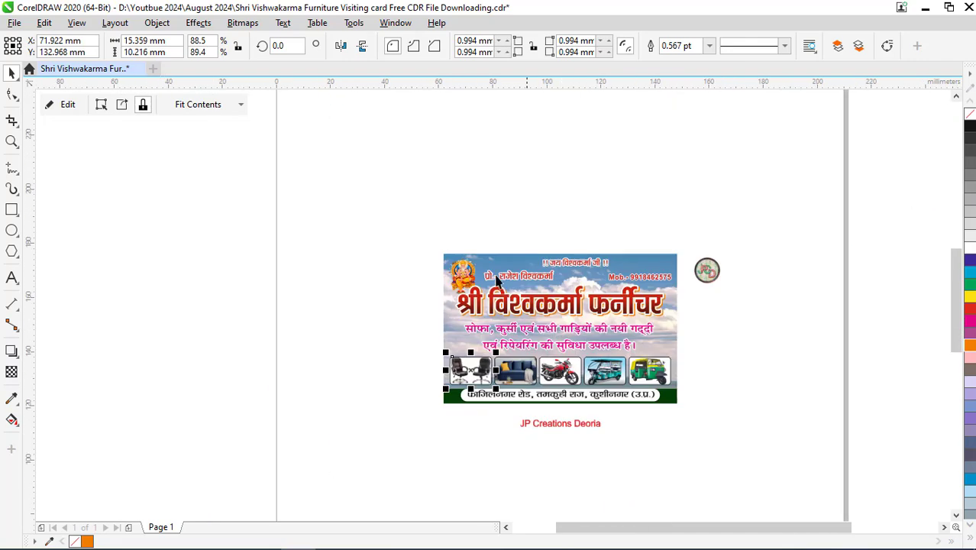
left_click_drag(400, 194, 707, 421)
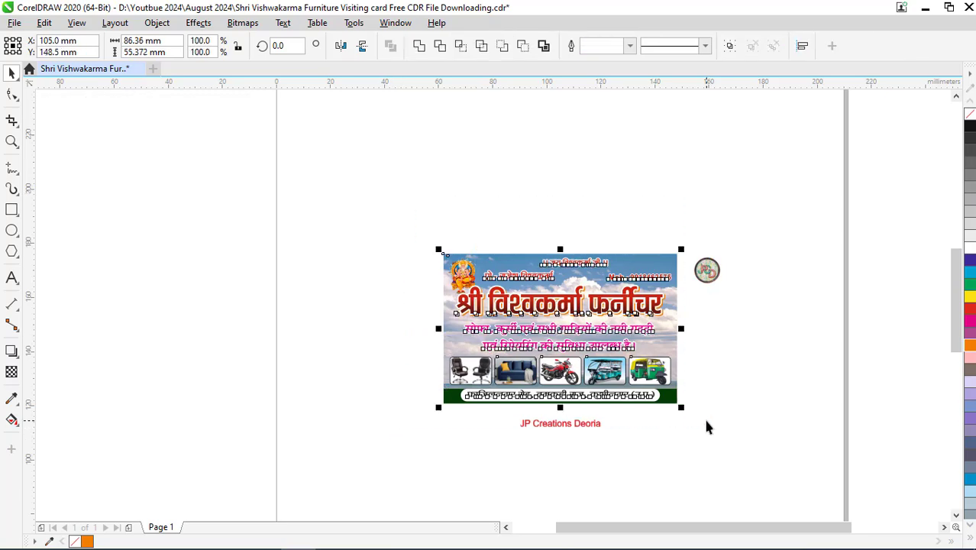
key("shift+F2")
left_click(908, 369)
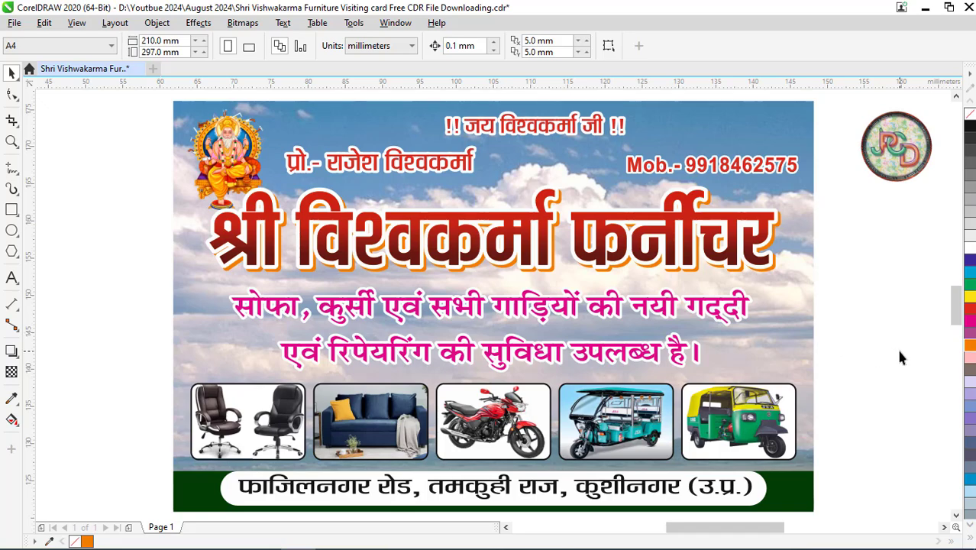
key("ctrl+s")
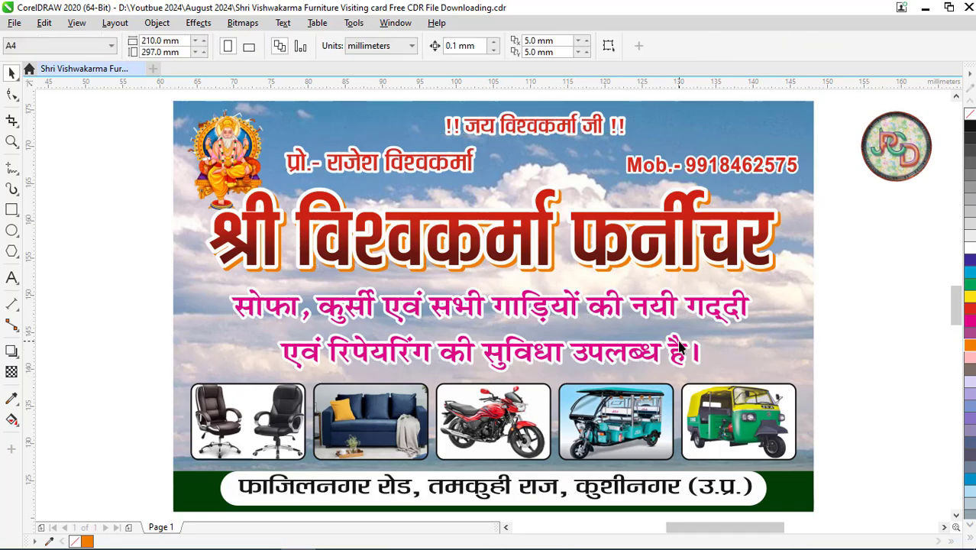